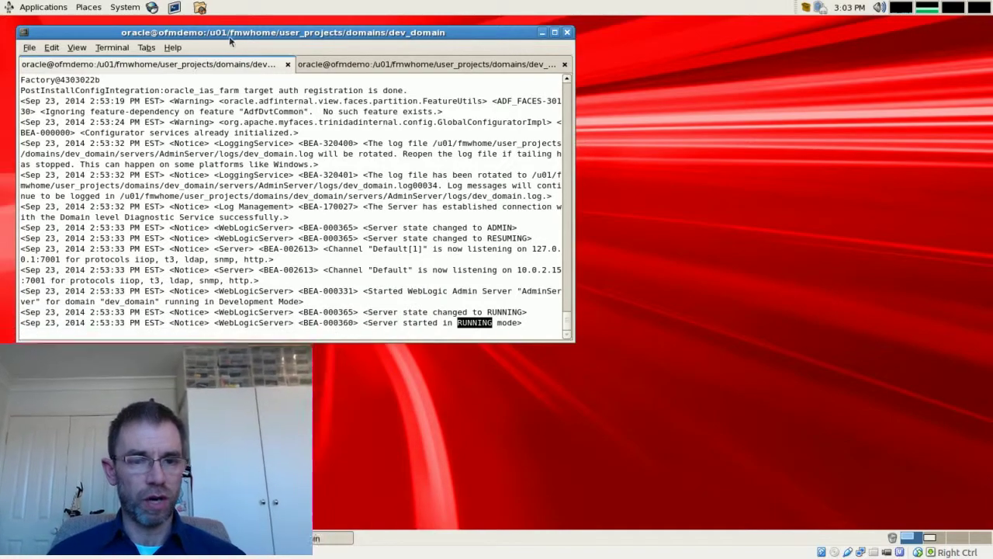
{"action": "left_click", "coordinate": [154, 7]}
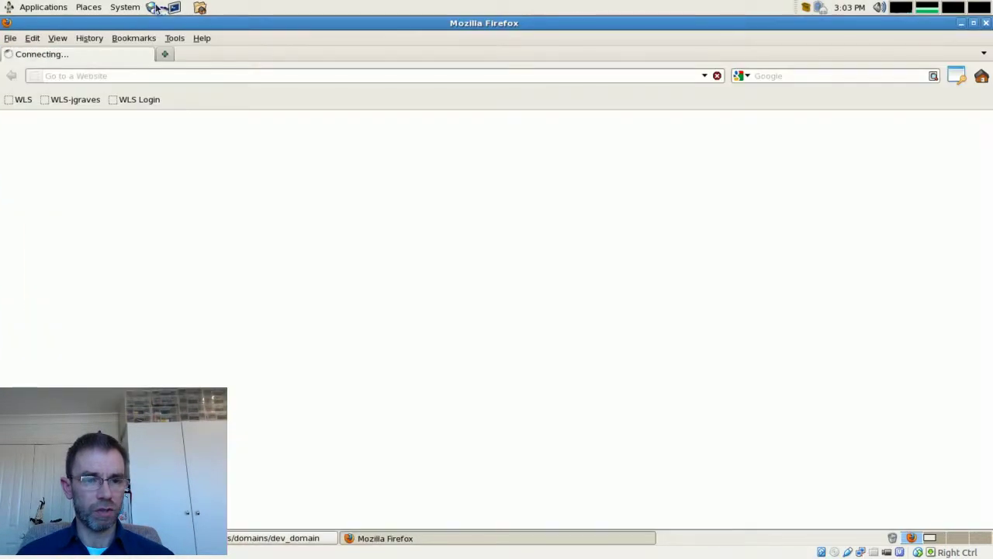
{"action": "left_click", "coordinate": [184, 73]}
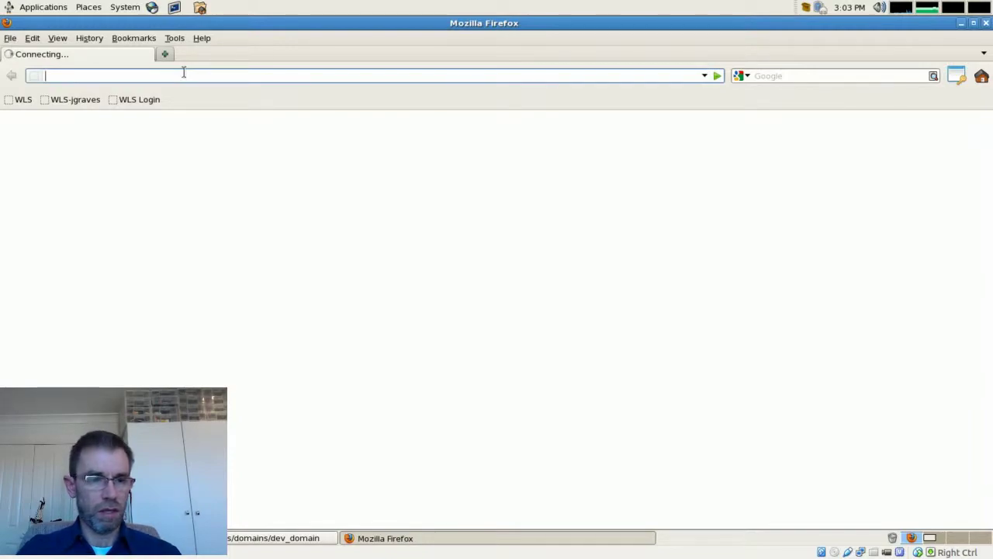
{"action": "type", "text": "http://"}
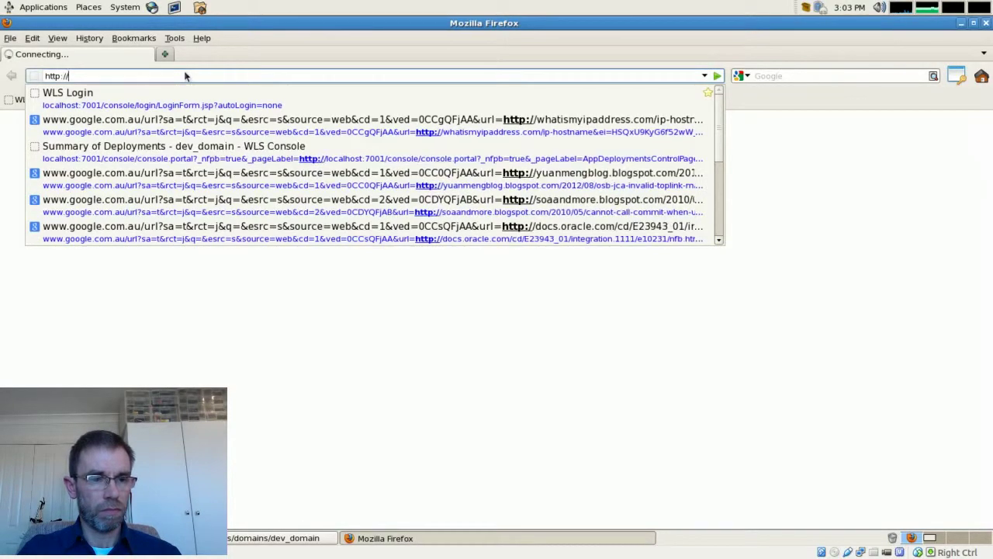
{"action": "type", "text": "localhost:7001/cn"}
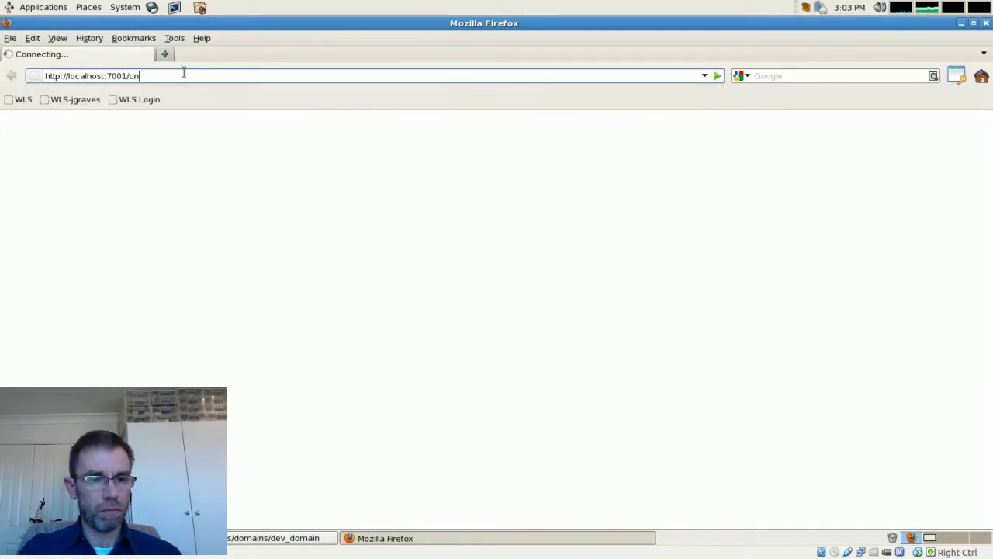
{"action": "key", "text": "BackSpace"}
{"action": "type", "text": "onsole"}
{"action": "key", "text": "Return"}
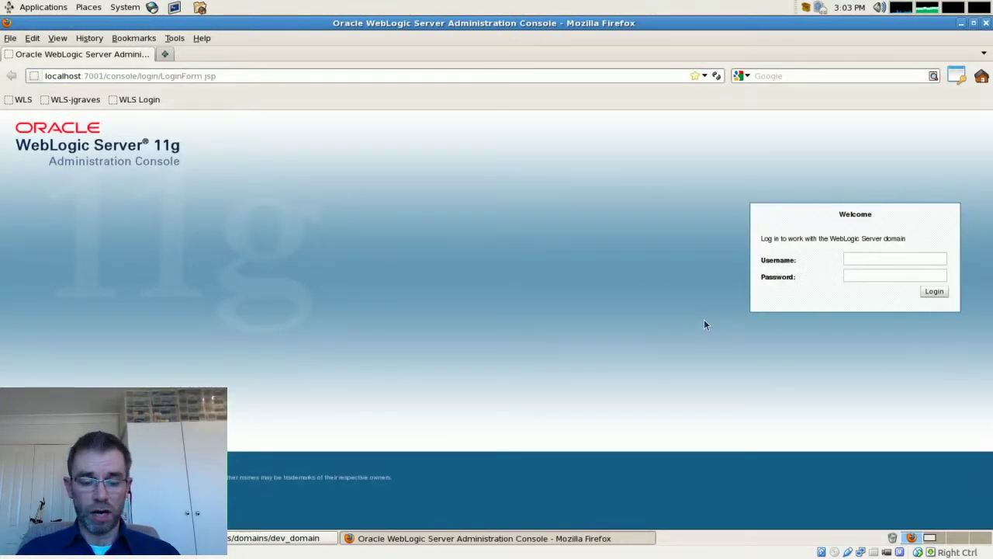
Log in to the administration console as weblogic with the saved account password, and close the browser from the home page.
{"action": "type", "text": "weblogic"}
{"action": "key", "text": "Tab"}
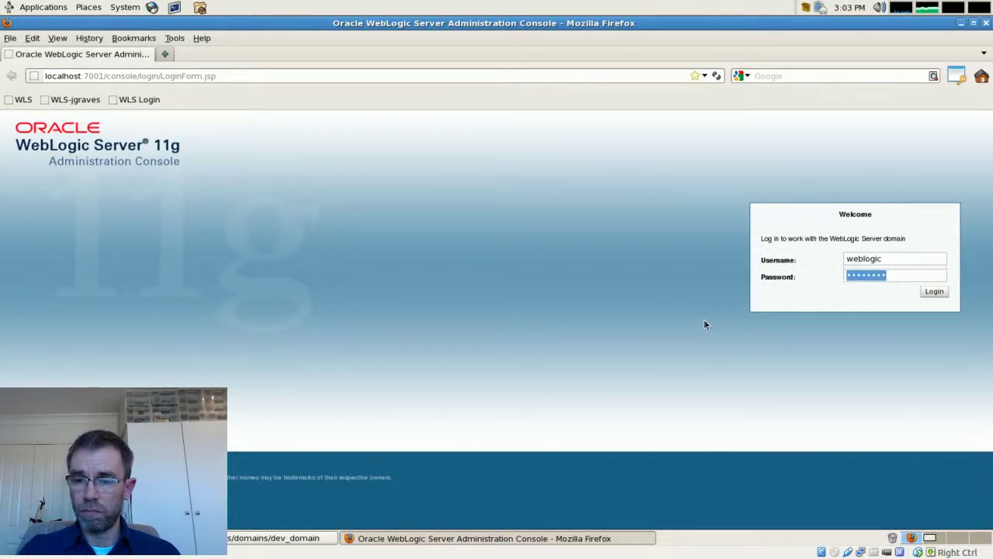
{"action": "key", "text": "Return"}
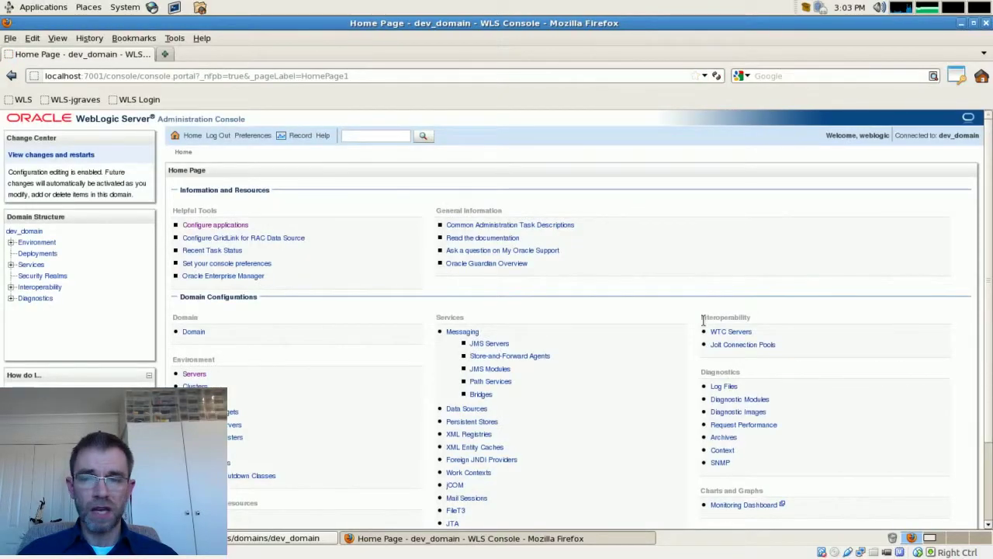
{"action": "left_click", "coordinate": [986, 22]}
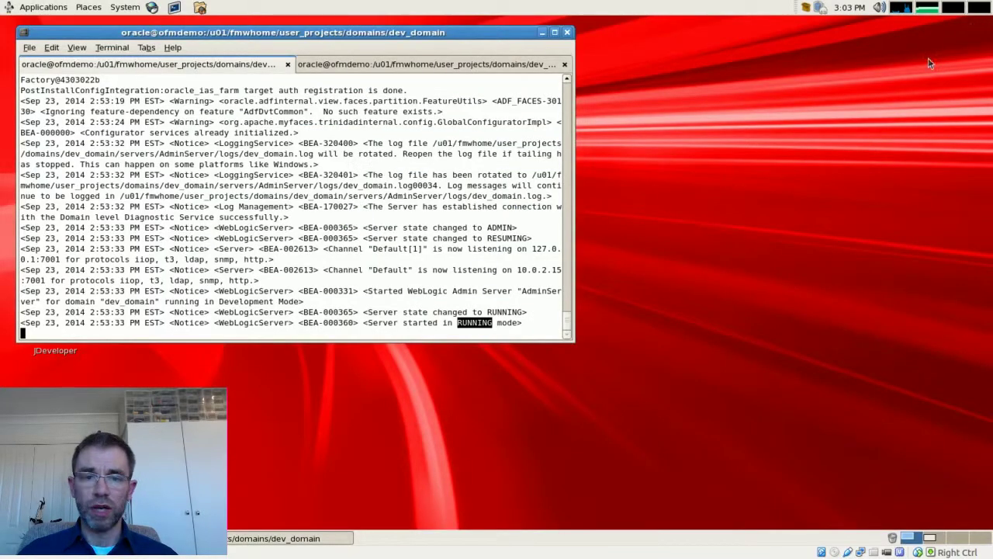
{"action": "left_click", "coordinate": [153, 8]}
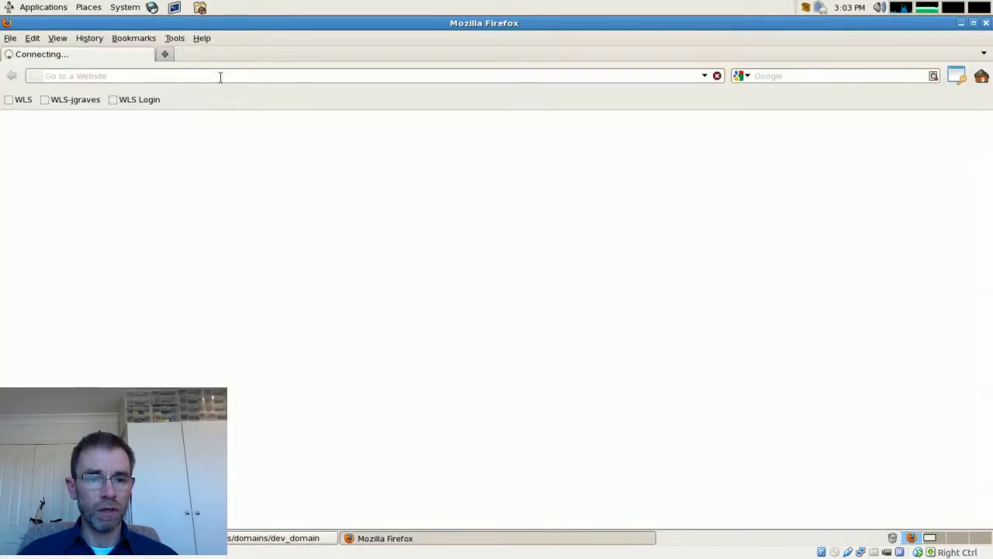
{"action": "left_click", "coordinate": [221, 77]}
{"action": "type", "text": "http"}
{"action": "type", "text": "://localhost:7"}
{"action": "type", "text": "001/console"}
{"action": "key", "text": "Return"}
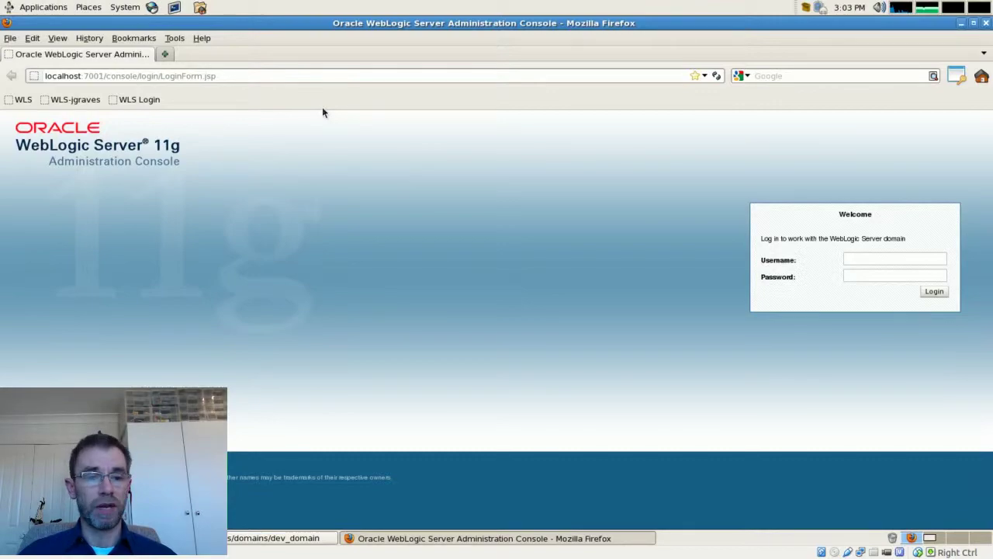
Highlight the /login/LoginForm.jsp part of the console's web address.
{"action": "left_click", "coordinate": [172, 76]}
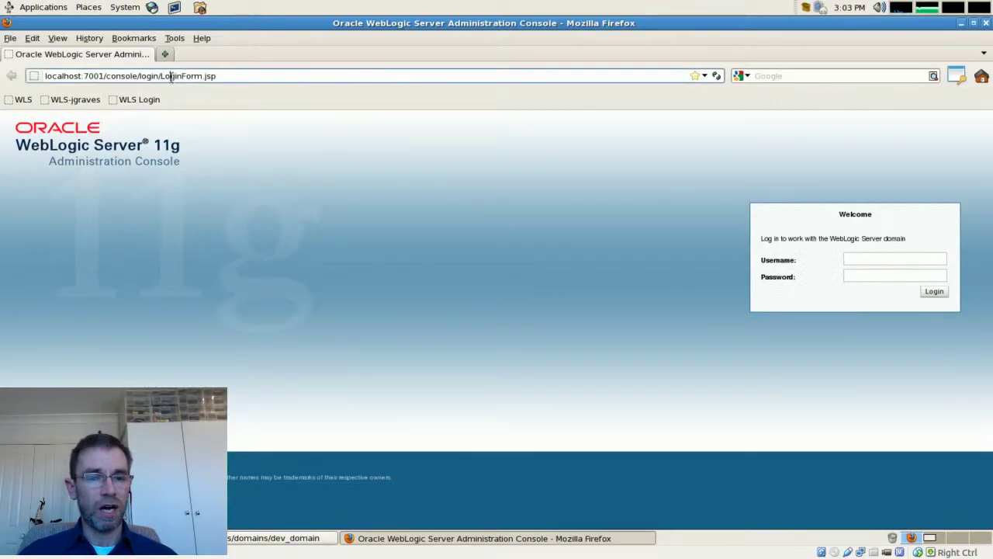
{"action": "left_click", "coordinate": [126, 77]}
{"action": "left_click", "coordinate": [140, 76]}
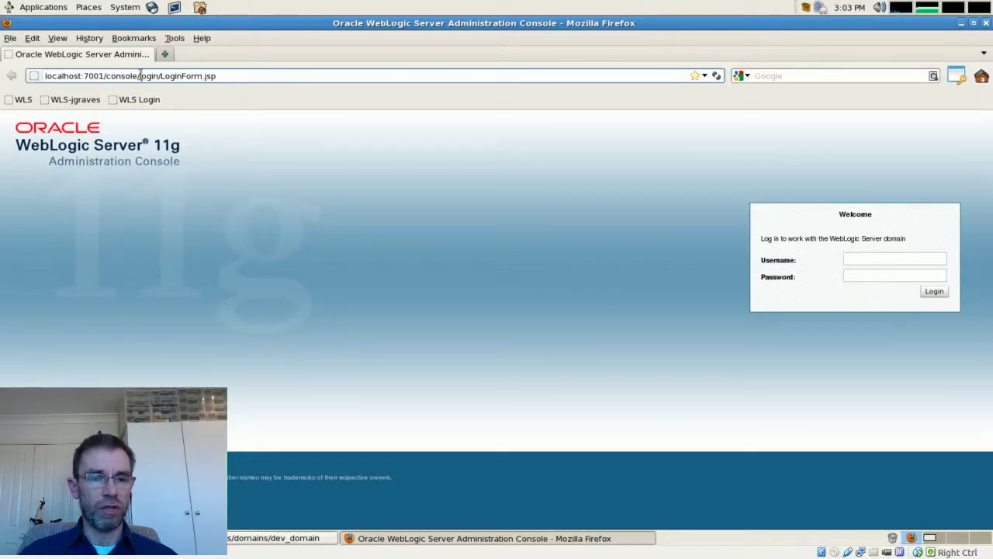
{"action": "left_click_drag", "start_coordinate": [137, 76], "coordinate": [388, 87]}
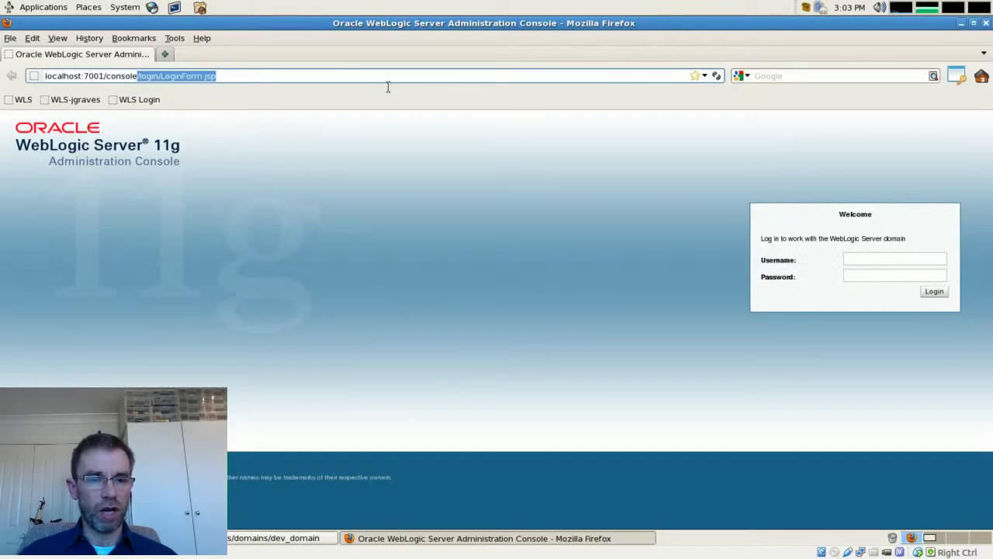
{"action": "left_click", "coordinate": [167, 79]}
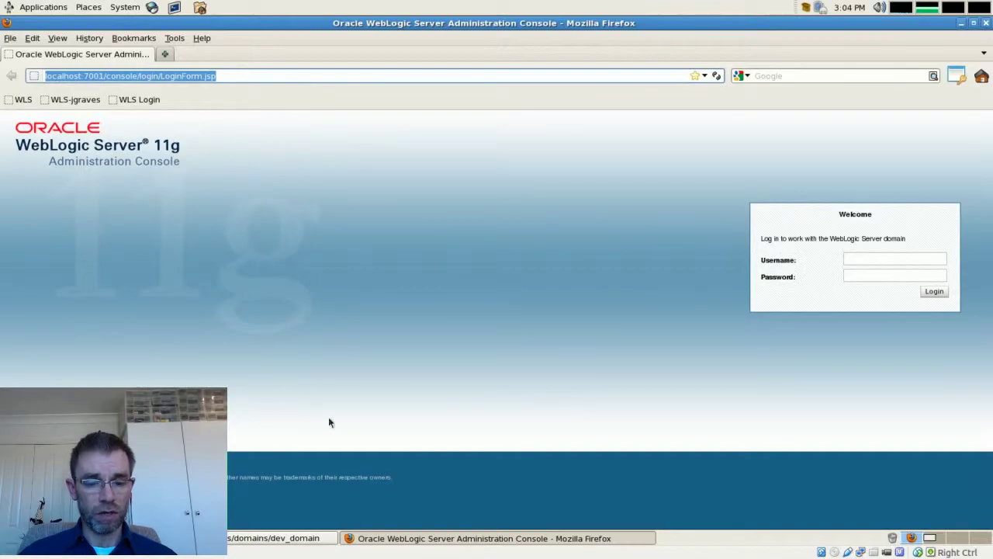
Switch to the terminal and stop the running WebLogic admin server of dev_domain.
{"action": "left_click", "coordinate": [308, 537]}
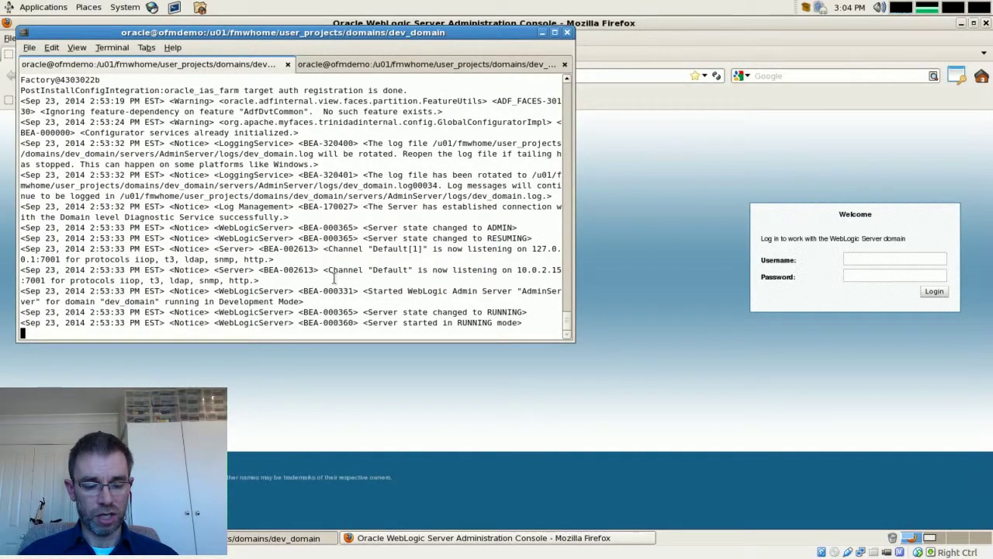
{"action": "key", "text": "ctrl+c"}
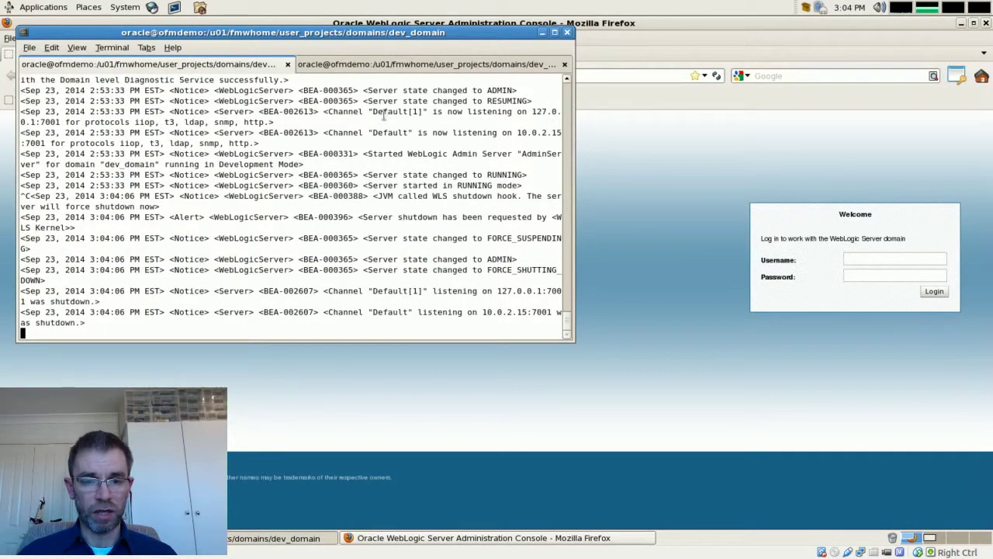
Print the working directory with pwd in the console-ext terminal session and highlight the path.
{"action": "left_click", "coordinate": [415, 64]}
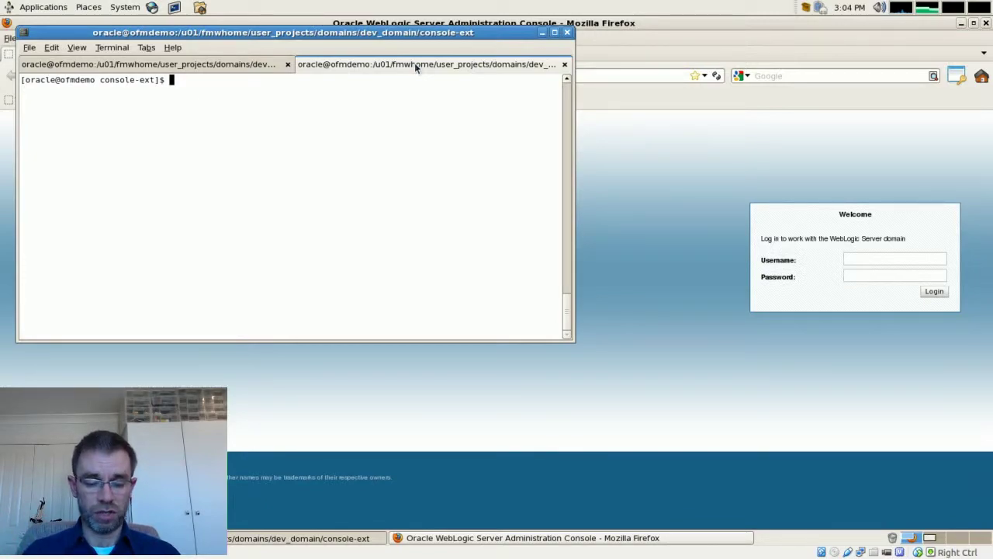
{"action": "type", "text": "wd"}
{"action": "key", "text": "Return"}
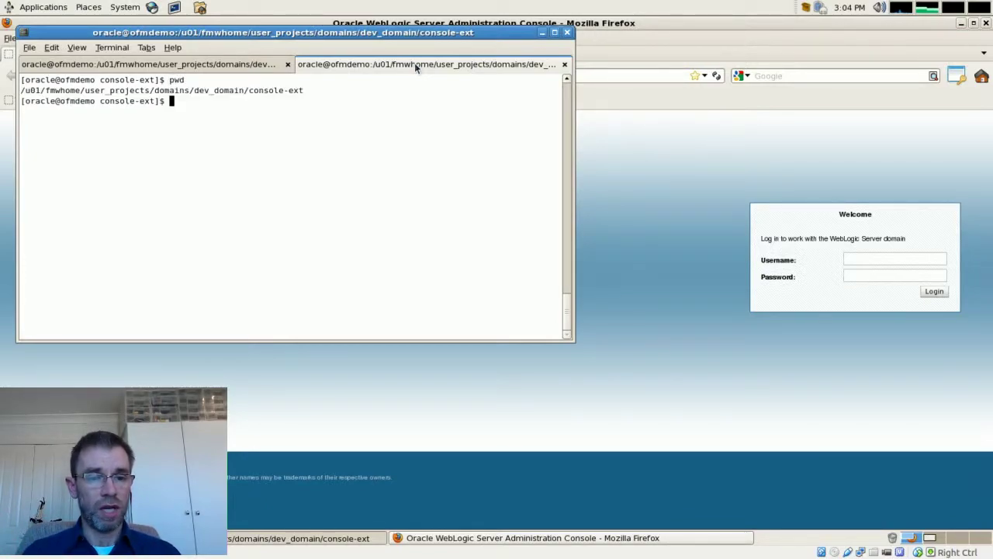
{"action": "left_click_drag", "start_coordinate": [155, 90], "coordinate": [198, 90]}
{"action": "triple_click", "coordinate": [273, 90]}
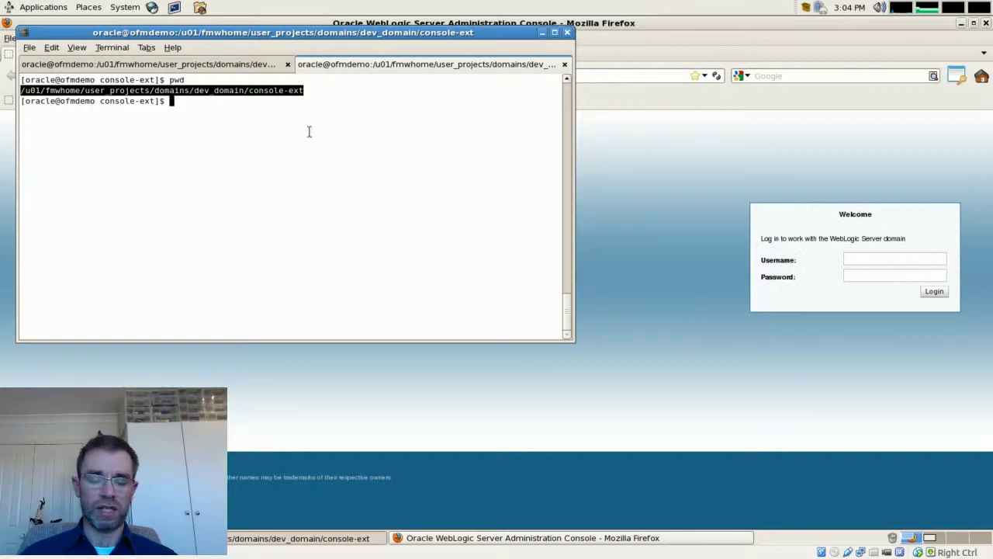
Copy all files from ~/Desktop/wlsAutoLogin into the console-ext directory and list them with ls -l.
{"action": "type", "text": "cp ~"}
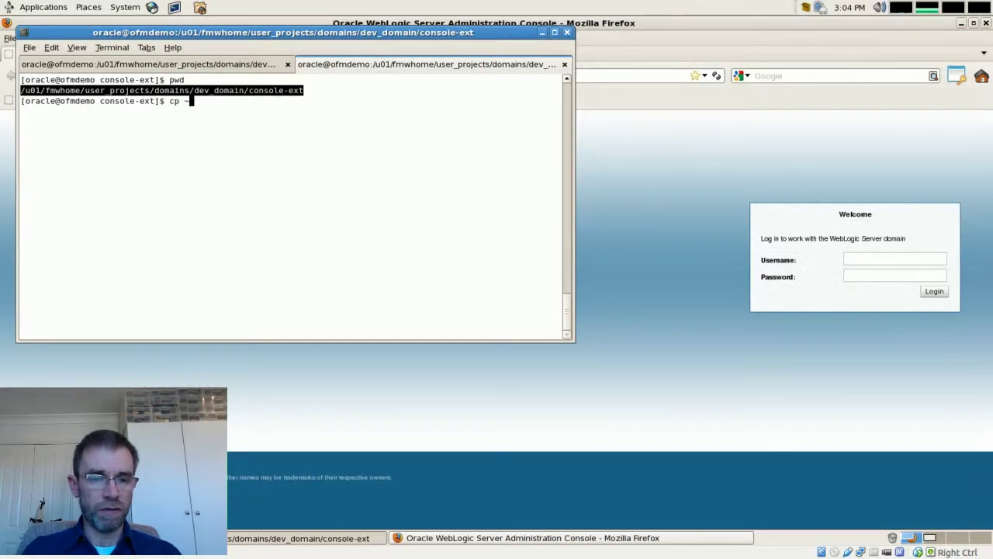
{"action": "type", "text": "/Desktop/wl"}
{"action": "key", "text": "Tab"}
{"action": "type", "text": "* ."}
{"action": "key", "text": "Return"}
{"action": "type", "text": "ls -l"}
{"action": "key", "text": "Return"}
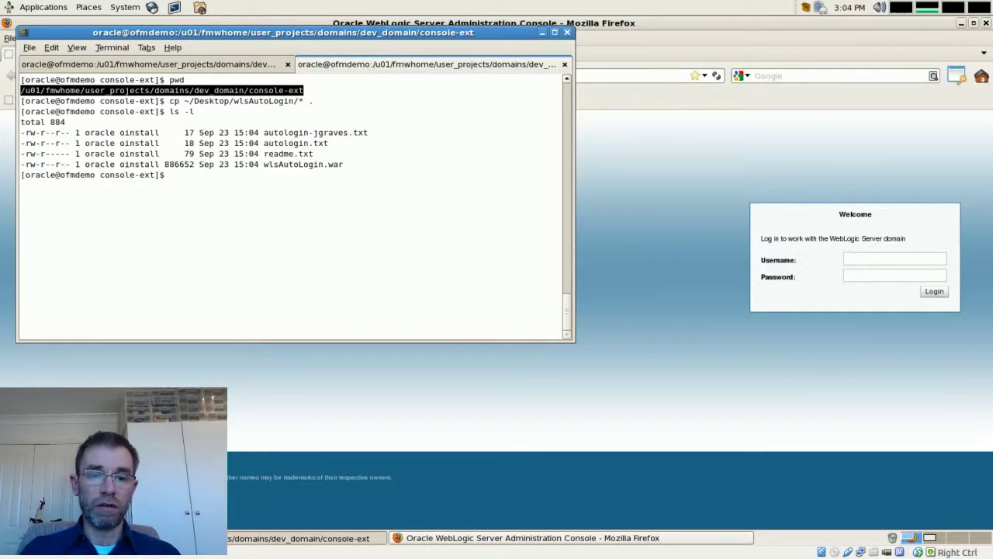
Highlight the wlsAutoLogin.war and autologin.txt file names in the directory listing.
{"action": "double_click", "coordinate": [309, 163]}
{"action": "double_click", "coordinate": [309, 144]}
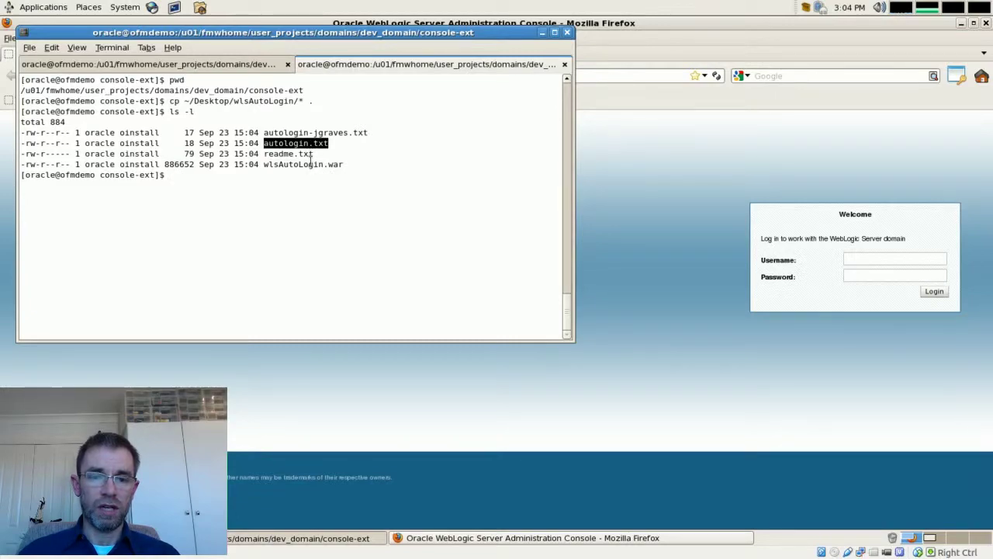
{"action": "double_click", "coordinate": [312, 164]}
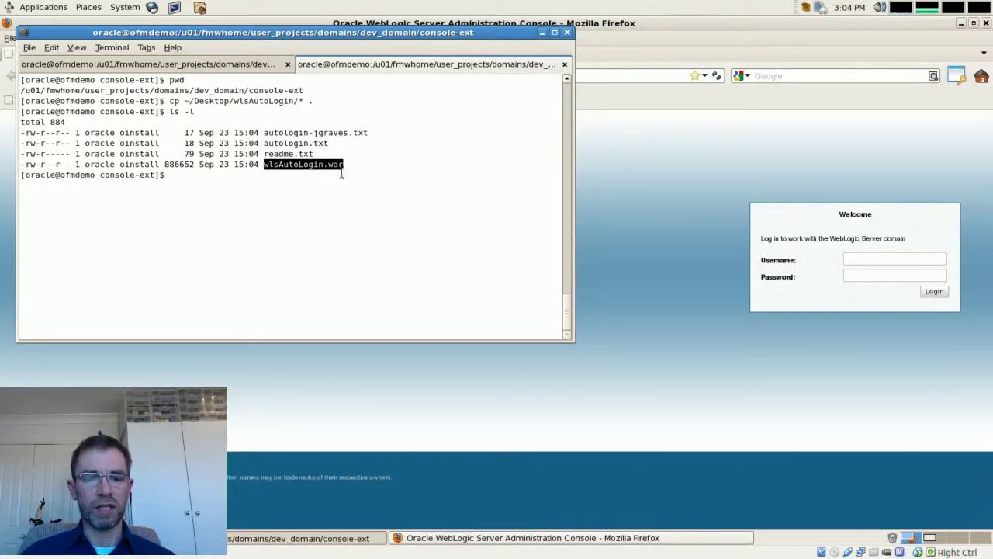
{"action": "double_click", "coordinate": [311, 143]}
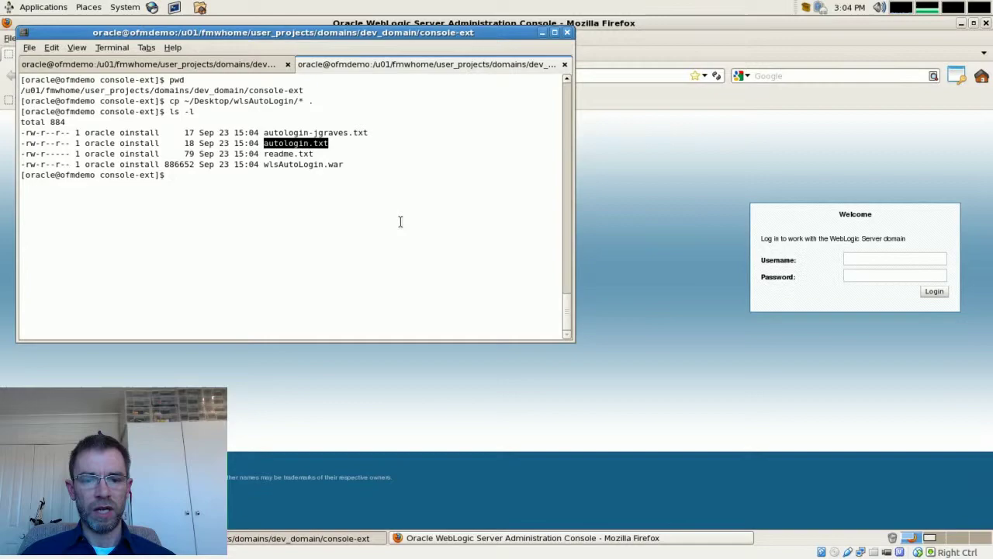
Display the contents of autologin.txt with the more command.
{"action": "type", "text": "more au"}
{"action": "key", "text": "Tab"}
{"action": "type", "text": "."}
{"action": "key", "text": "Tab"}
{"action": "key", "text": "Return"}
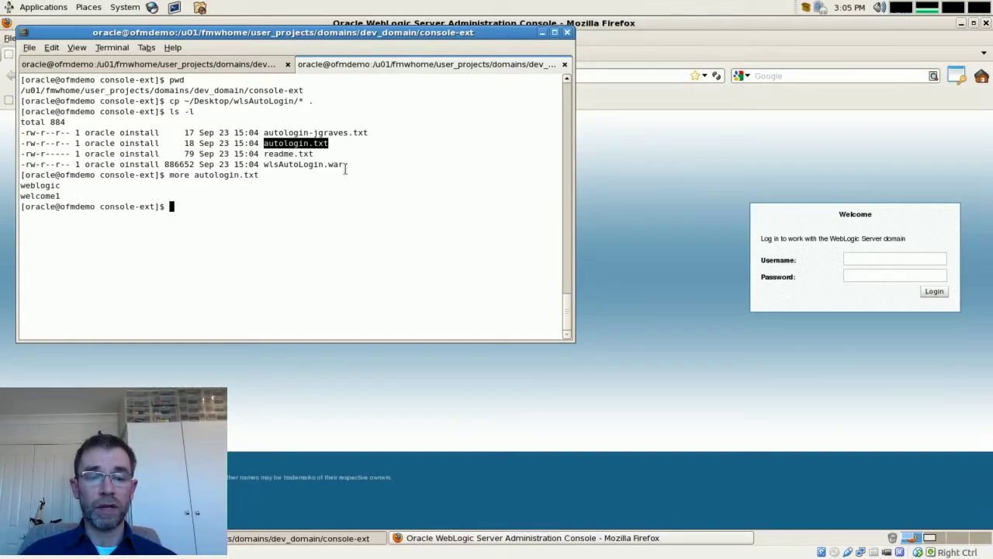
Display the user-specific autologin text file with the more command and highlight its credential lines.
{"action": "double_click", "coordinate": [298, 133]}
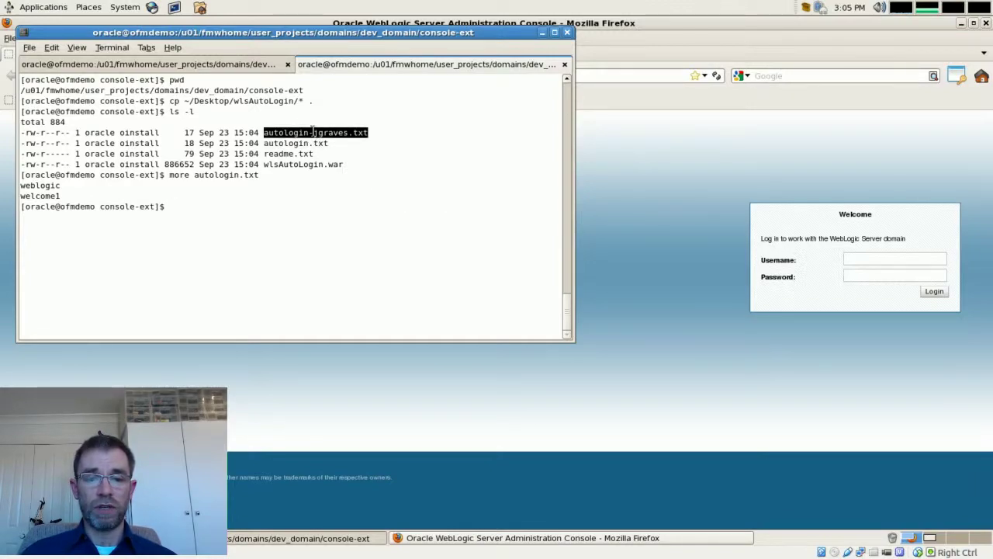
{"action": "type", "text": "more au"}
{"action": "key", "text": "Tab"}
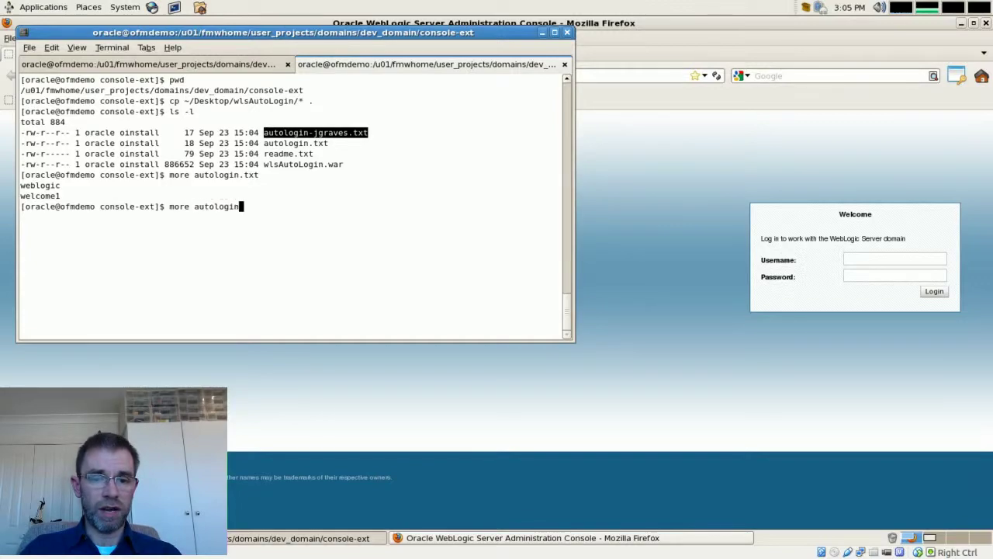
{"action": "type", "text": "-"}
{"action": "key", "text": "Tab"}
{"action": "key", "text": "Return"}
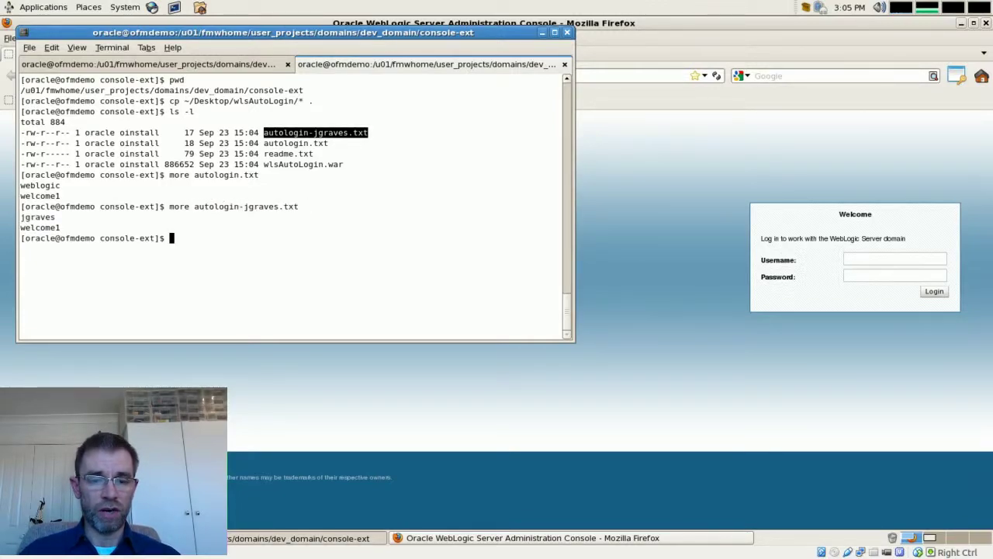
{"action": "left_click_drag", "start_coordinate": [21, 216], "coordinate": [60, 225]}
{"action": "left_click", "coordinate": [122, 246]}
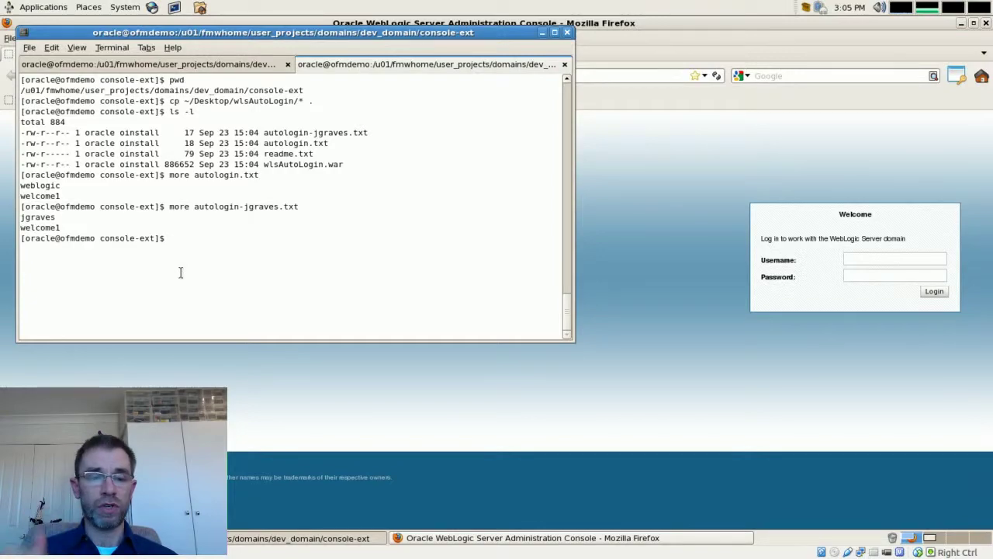
Highlight wlsAutoLogin.war, autologin.txt and the console-ext directory path in the terminal output.
{"action": "double_click", "coordinate": [305, 164]}
{"action": "double_click", "coordinate": [299, 144]}
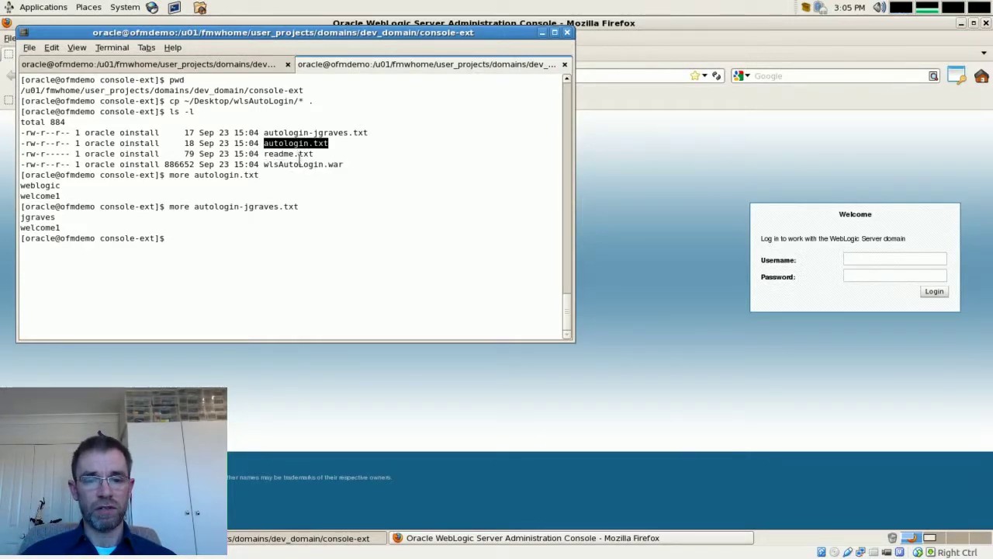
{"action": "double_click", "coordinate": [303, 164]}
{"action": "double_click", "coordinate": [298, 143]}
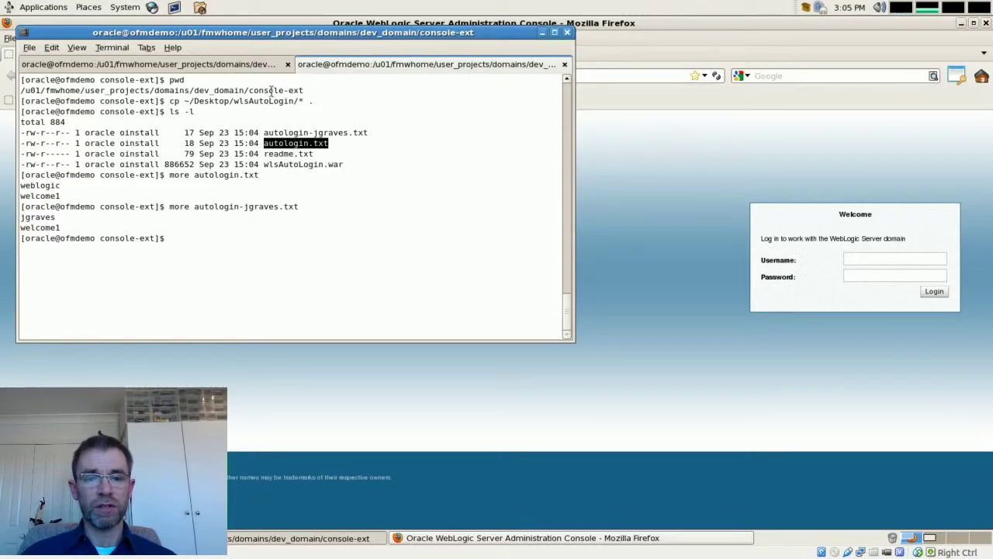
{"action": "triple_click", "coordinate": [272, 90]}
Start the WebLogic server from the dev_domain terminal session with ./startWebLogic.sh.
{"action": "left_click", "coordinate": [245, 64]}
{"action": "type", "text": "./startWebLogic.sh"}
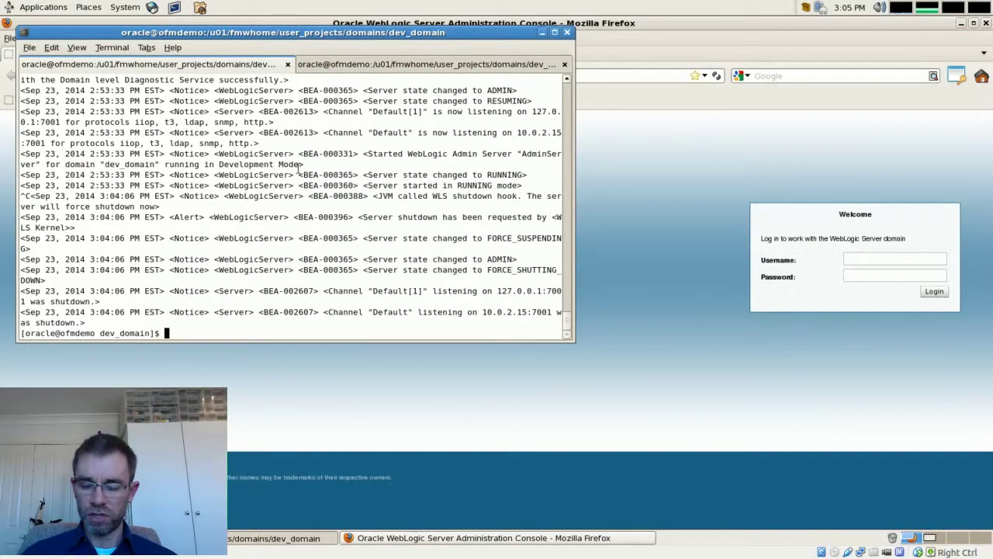
{"action": "key", "text": "Return"}
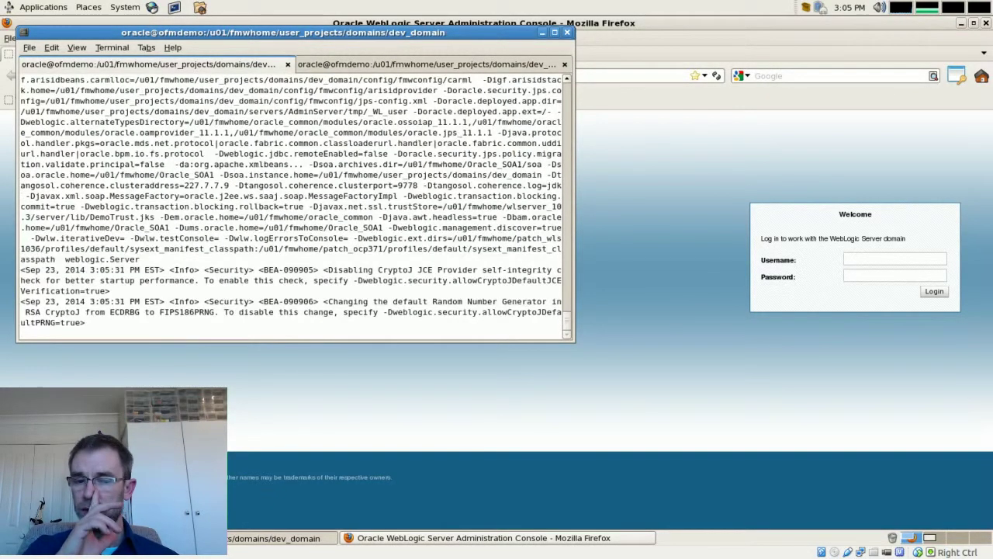
Highlight autologin.txt in the console-ext session, and return to the server startup log.
{"action": "left_click", "coordinate": [459, 65]}
{"action": "double_click", "coordinate": [296, 143]}
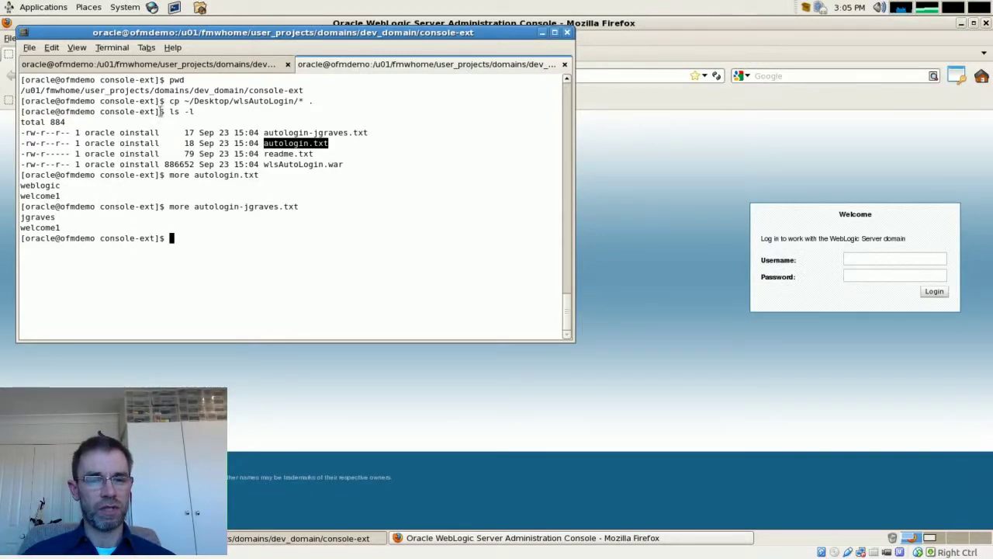
{"action": "left_click", "coordinate": [201, 66]}
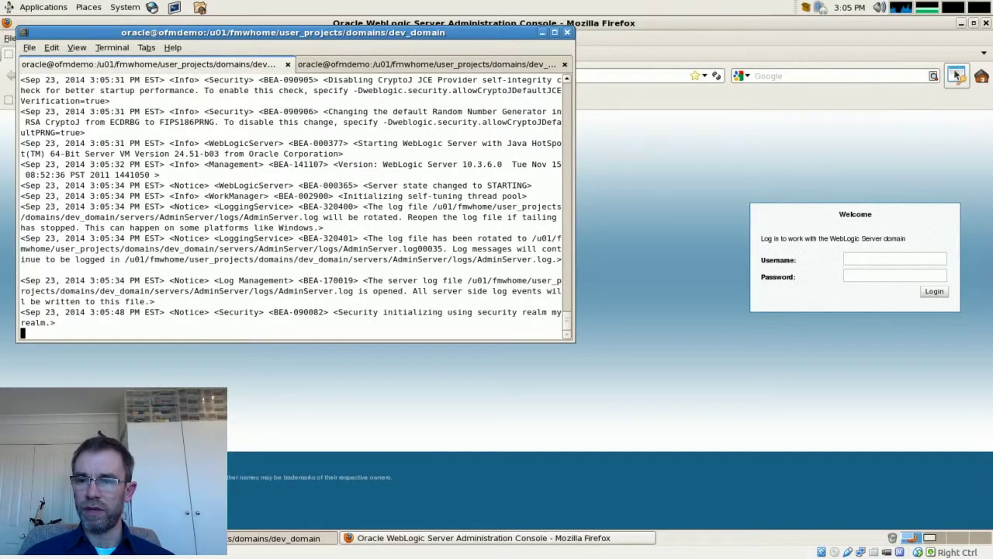
Close the browser showing the login page and highlight RUNNING in the last line of the server startup log.
{"action": "left_click", "coordinate": [986, 23]}
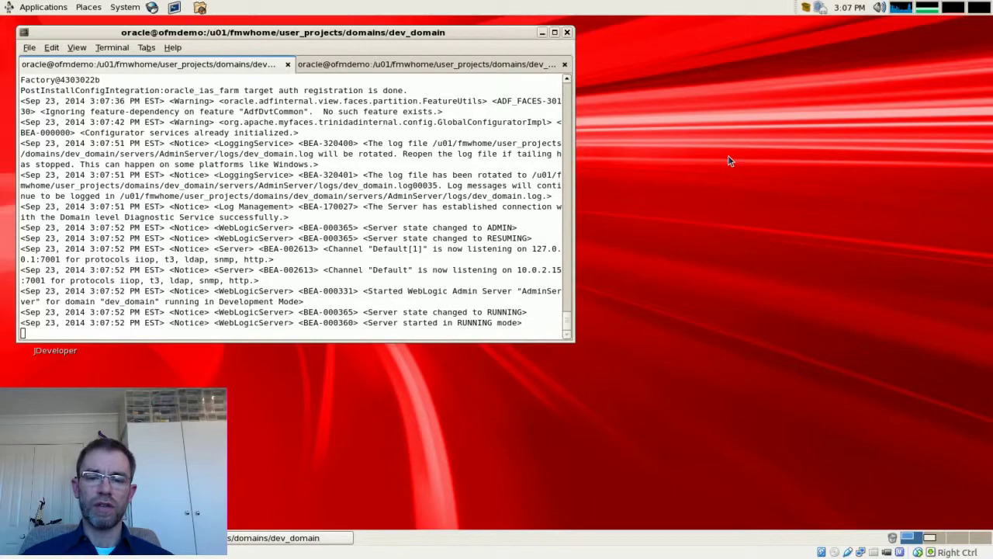
{"action": "double_click", "coordinate": [474, 322]}
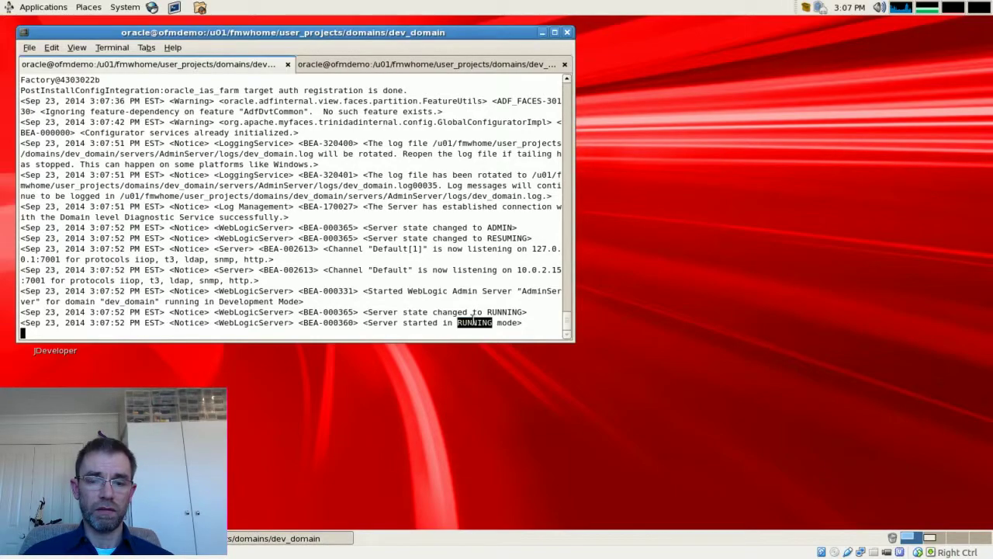
{"action": "left_click", "coordinate": [152, 8]}
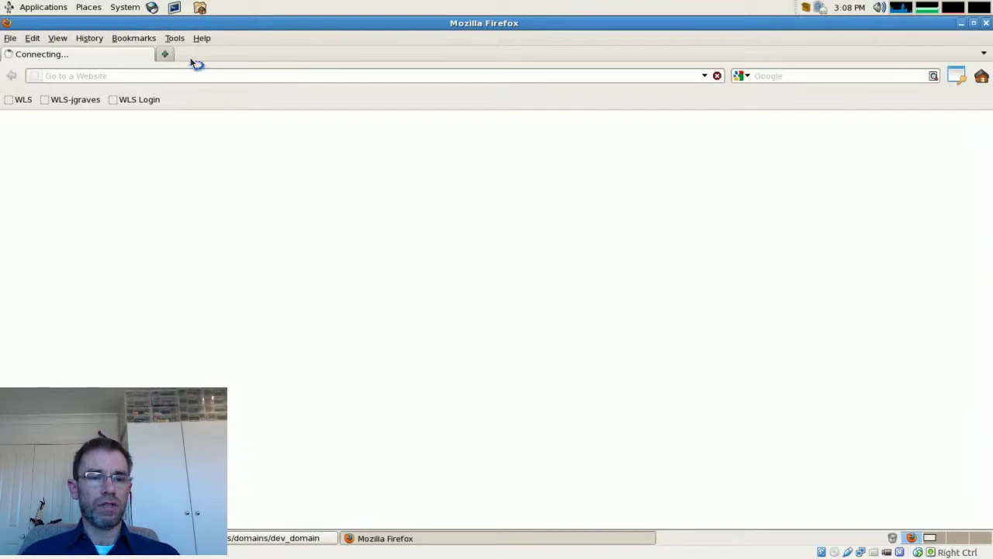
{"action": "left_click", "coordinate": [173, 75]}
{"action": "type", "text": "nttp://lo"}
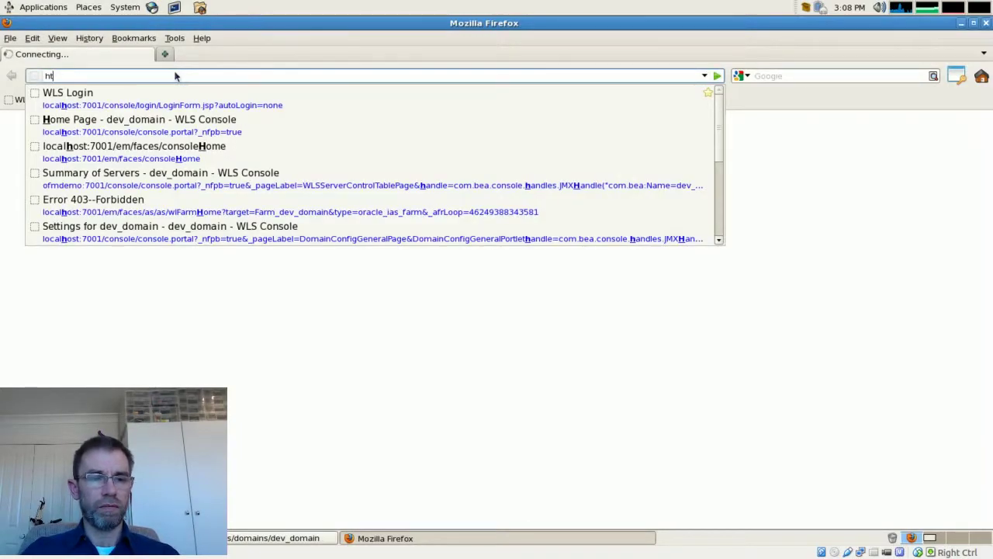
{"action": "type", "text": "calh"}
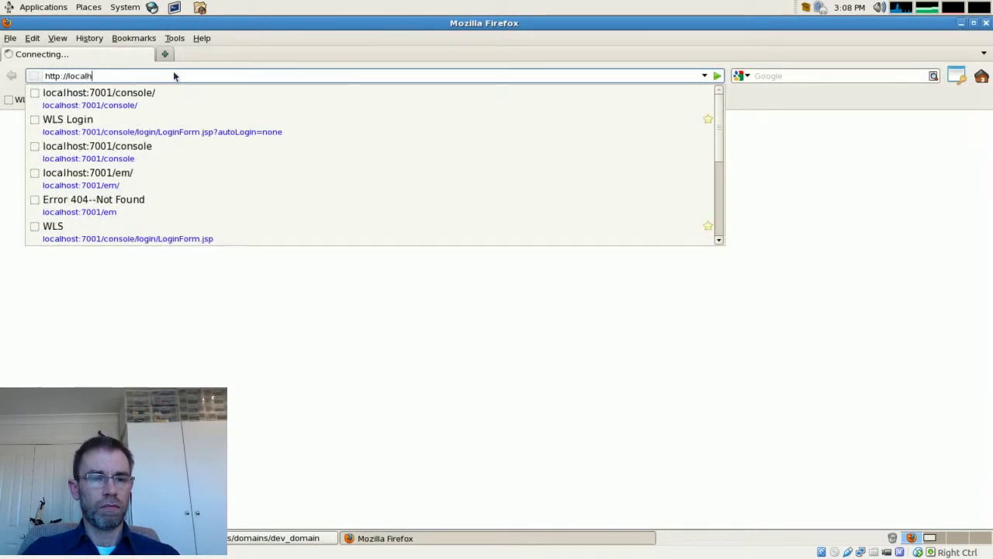
{"action": "type", "text": "ost:7001/console"}
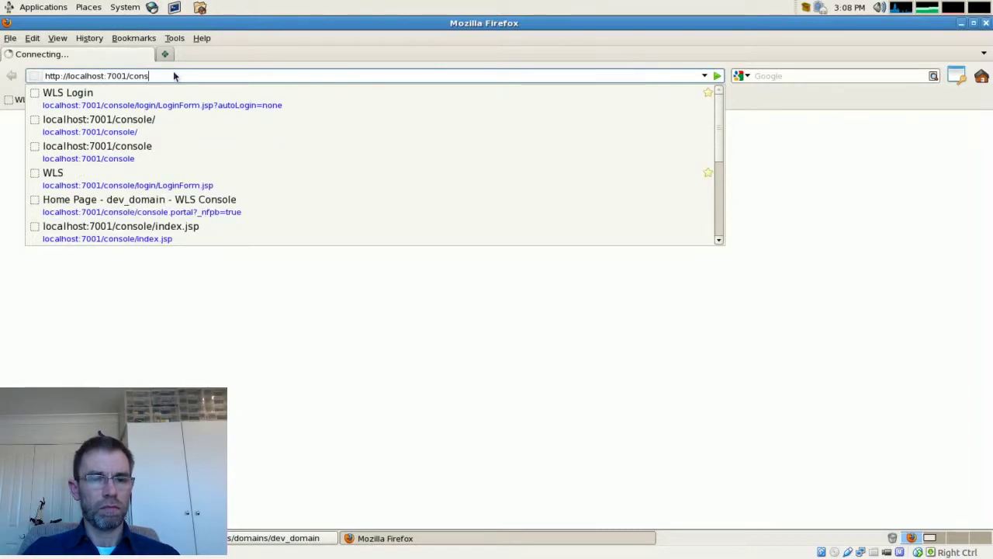
{"action": "key", "text": "Return"}
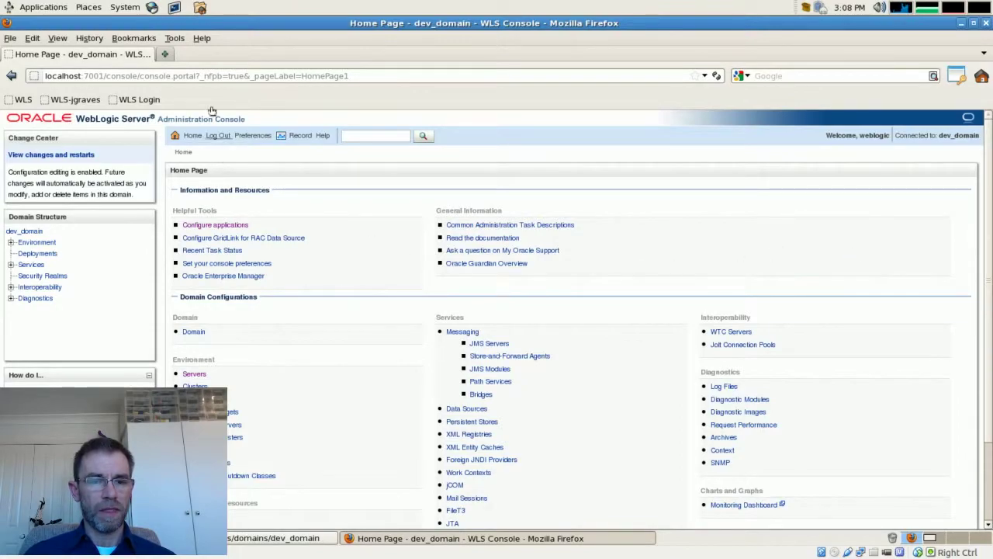
{"action": "left_click", "coordinate": [213, 77]}
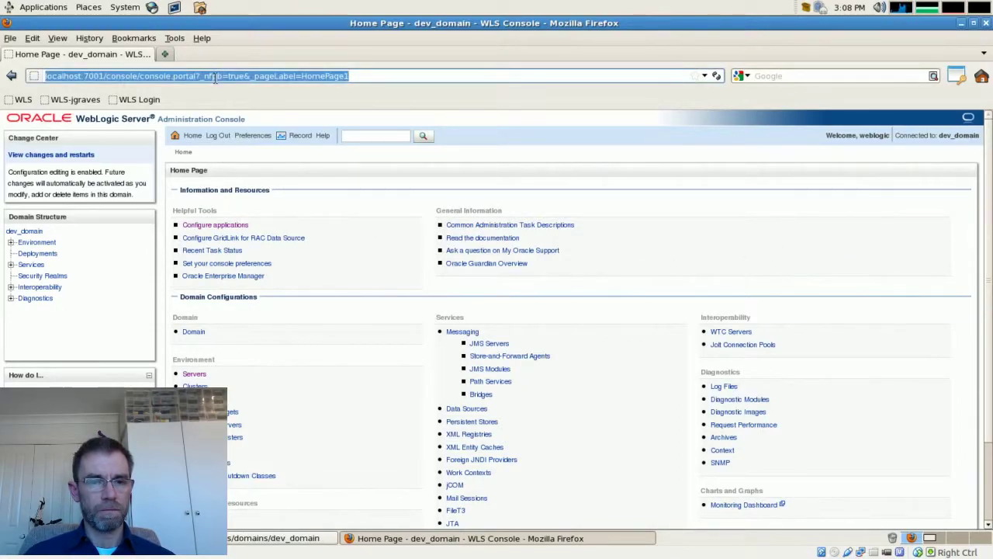
{"action": "left_click", "coordinate": [986, 23]}
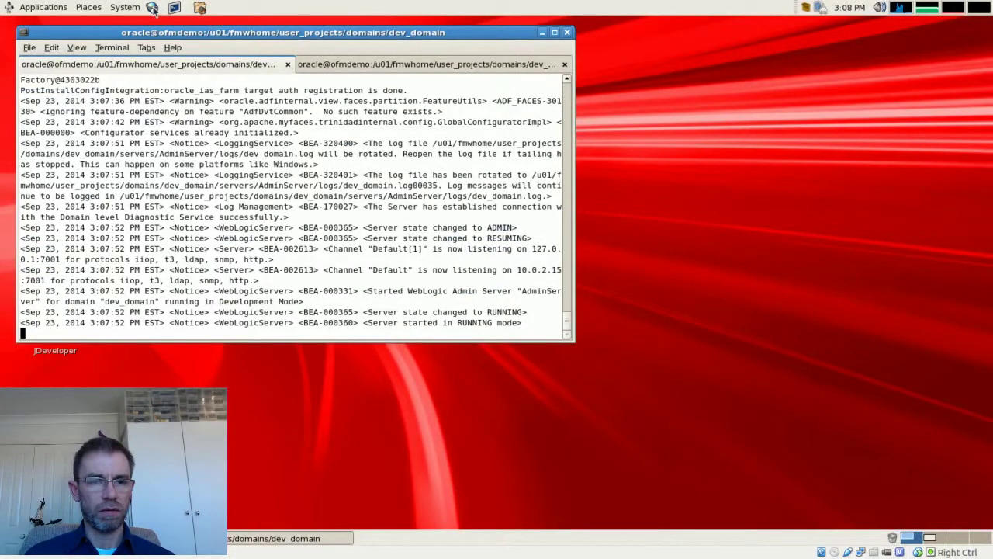
{"action": "left_click", "coordinate": [153, 7]}
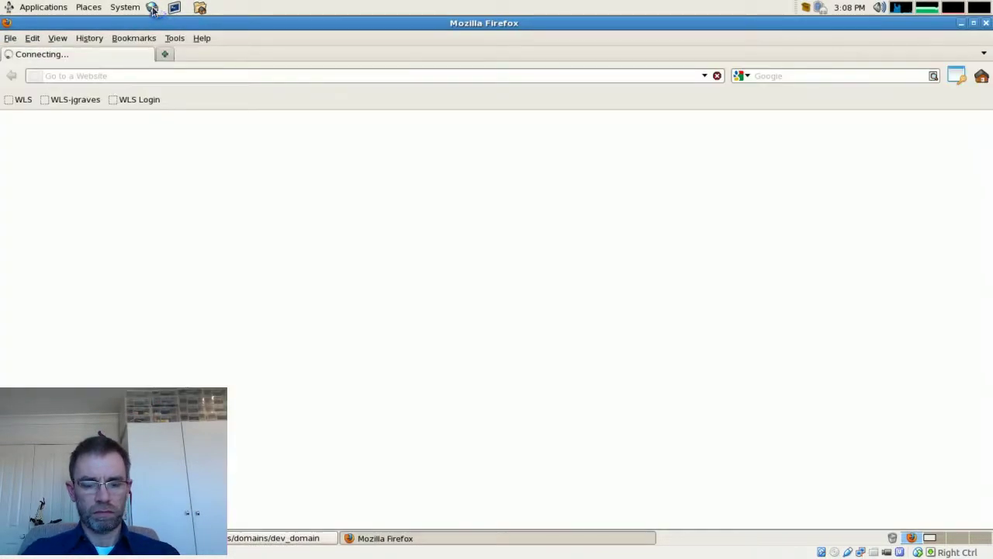
{"action": "left_click", "coordinate": [266, 75]}
{"action": "type", "text": "http://"}
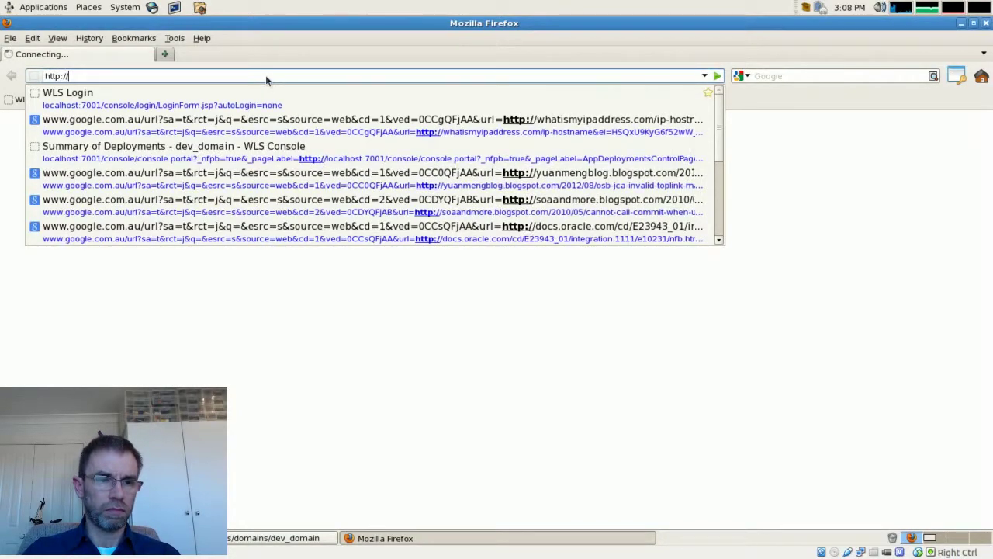
{"action": "type", "text": "localhost:7001/console"}
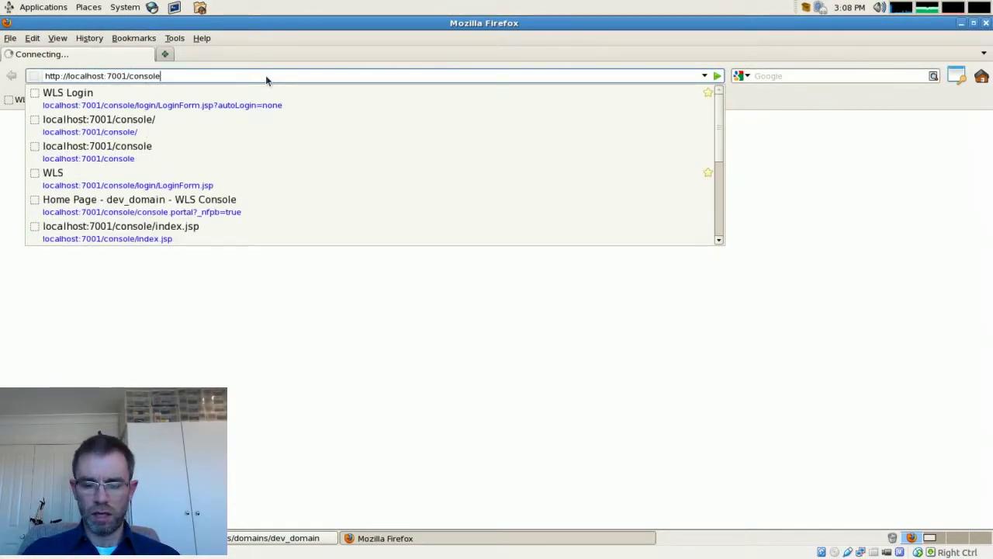
{"action": "key", "text": "Return"}
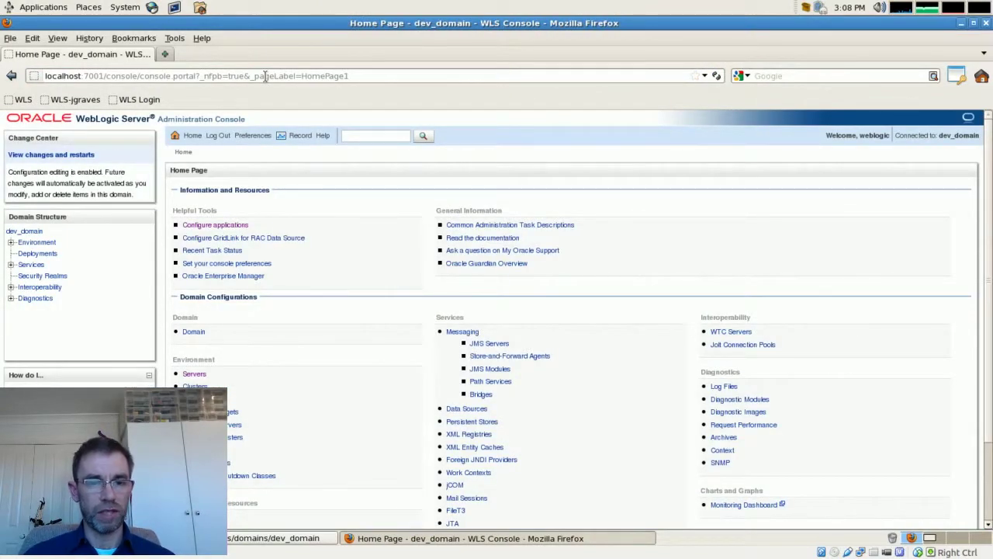
Log out of the administration console and sign in as the alternate user through the user-specific autologin bookmark.
{"action": "left_click", "coordinate": [220, 137]}
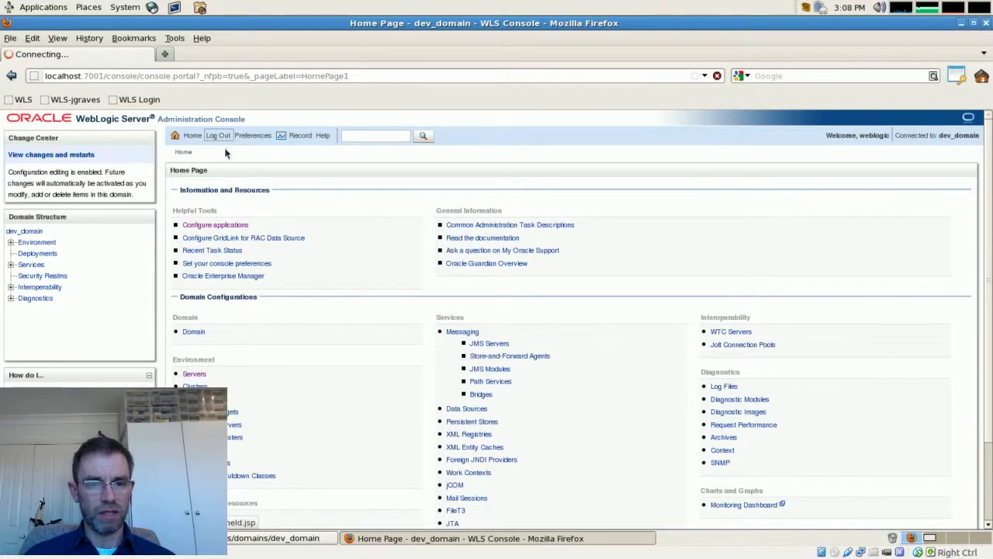
{"action": "left_click", "coordinate": [249, 137]}
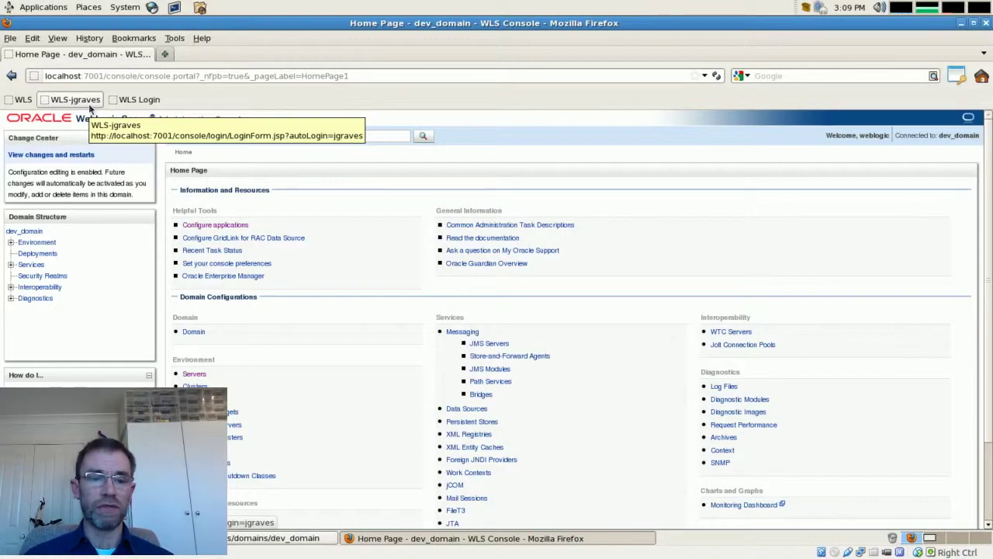
{"action": "left_click", "coordinate": [89, 106]}
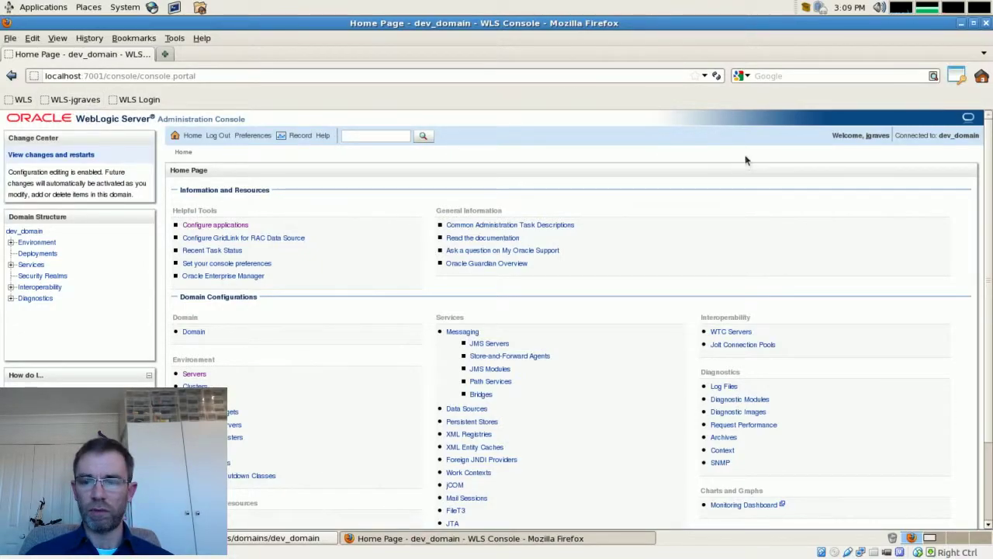
{"action": "left_click_drag", "start_coordinate": [832, 135], "coordinate": [876, 134]}
{"action": "left_click", "coordinate": [857, 161]}
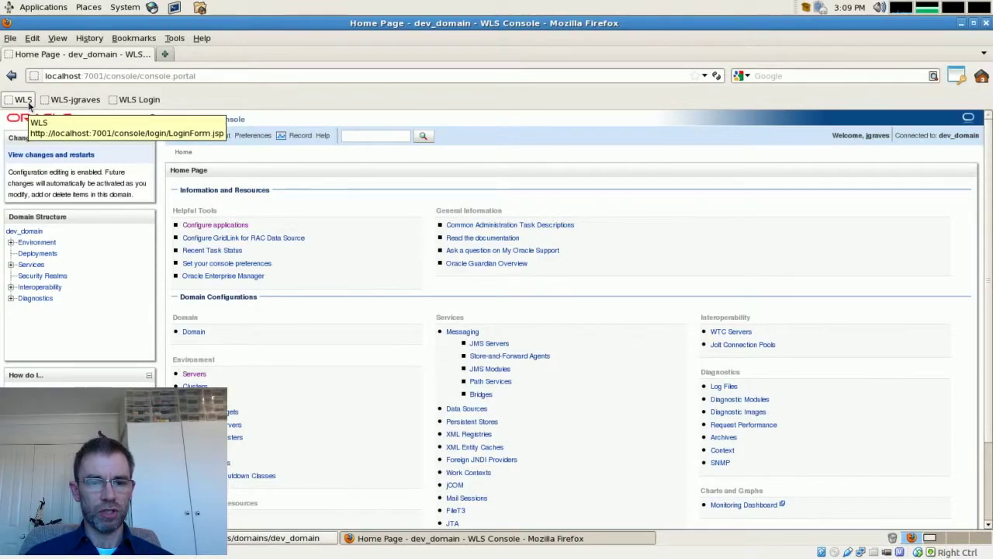
Switch to the default weblogic account with the WLS bookmark and highlight the welcome text.
{"action": "left_click", "coordinate": [27, 105]}
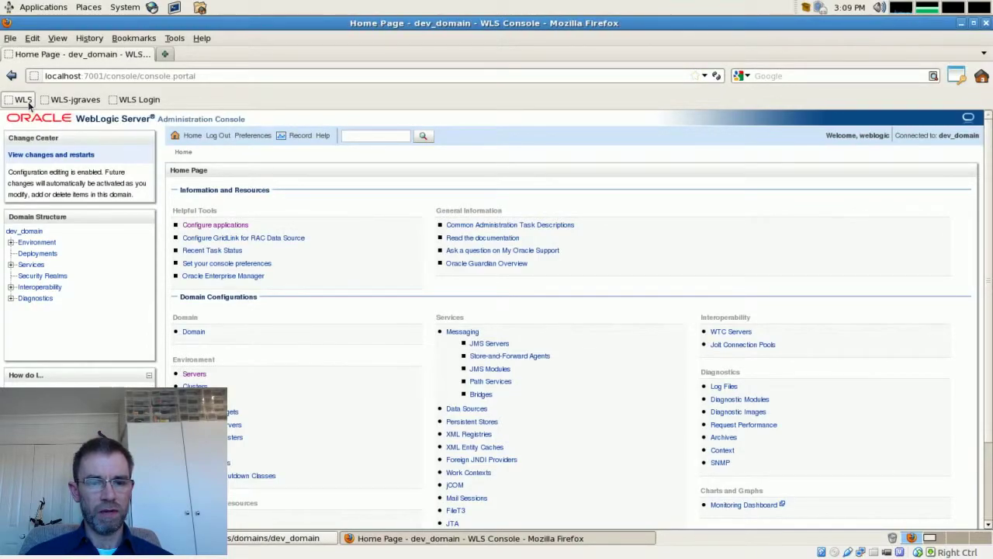
{"action": "left_click_drag", "start_coordinate": [805, 139], "coordinate": [882, 137]}
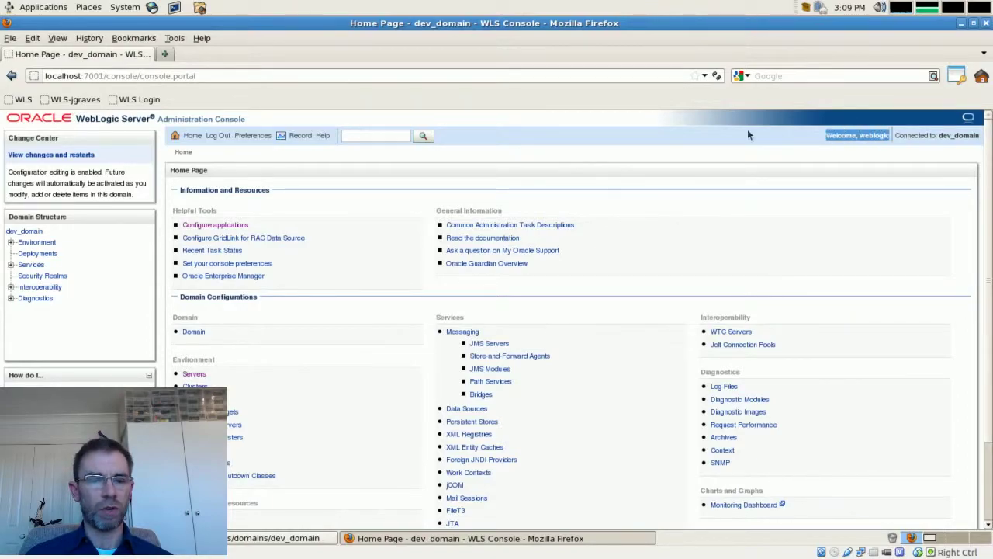
Open the manual login form with the WLS Login bookmark, and return to the automatic login with the WLS bookmark.
{"action": "left_click", "coordinate": [124, 105]}
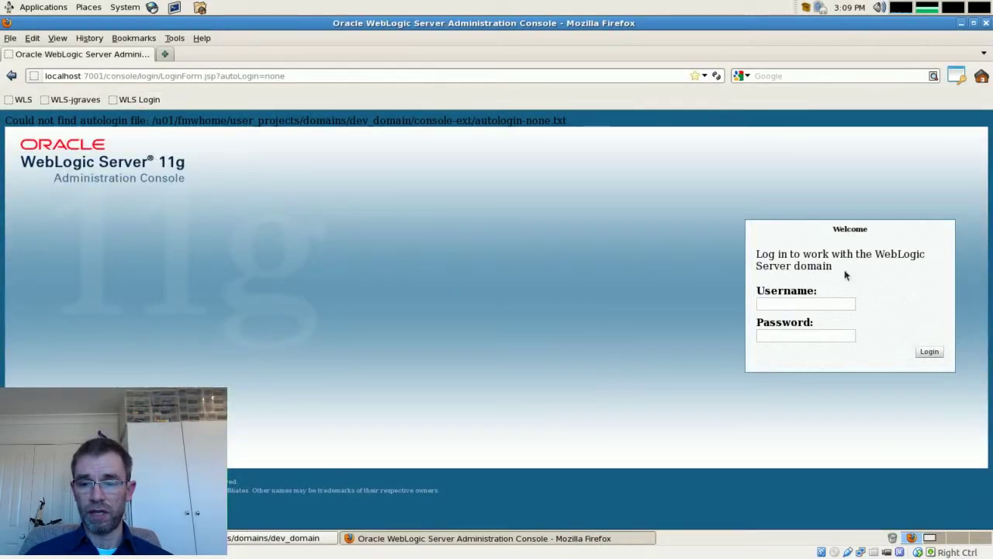
{"action": "left_click", "coordinate": [835, 301]}
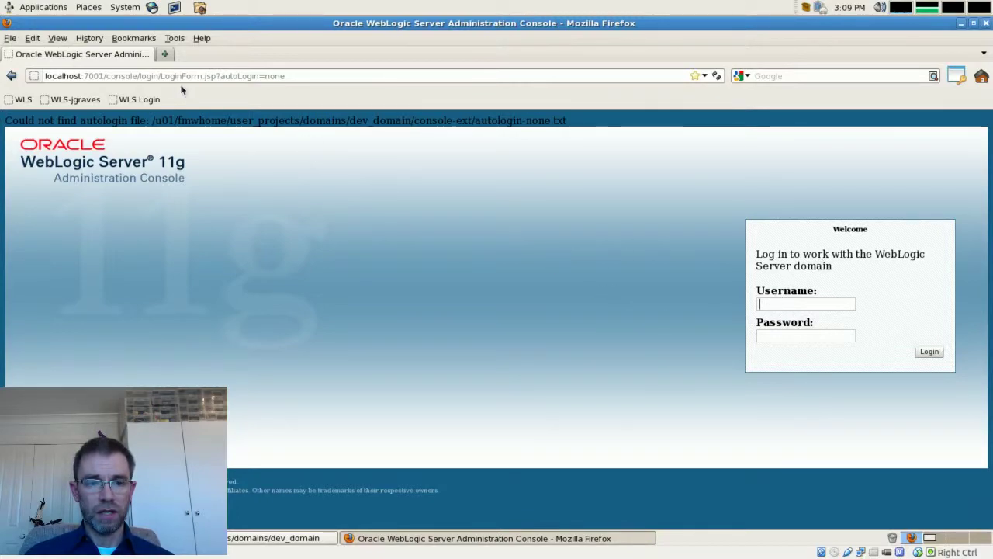
{"action": "left_click", "coordinate": [10, 102]}
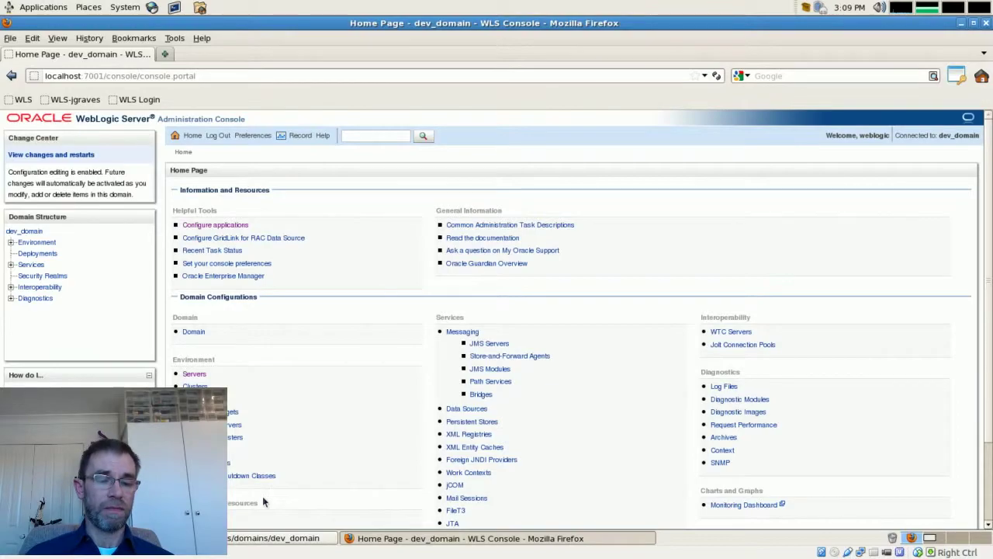
Switch to the terminal session in the console-ext directory and print its working directory with pwd.
{"action": "left_click", "coordinate": [282, 539]}
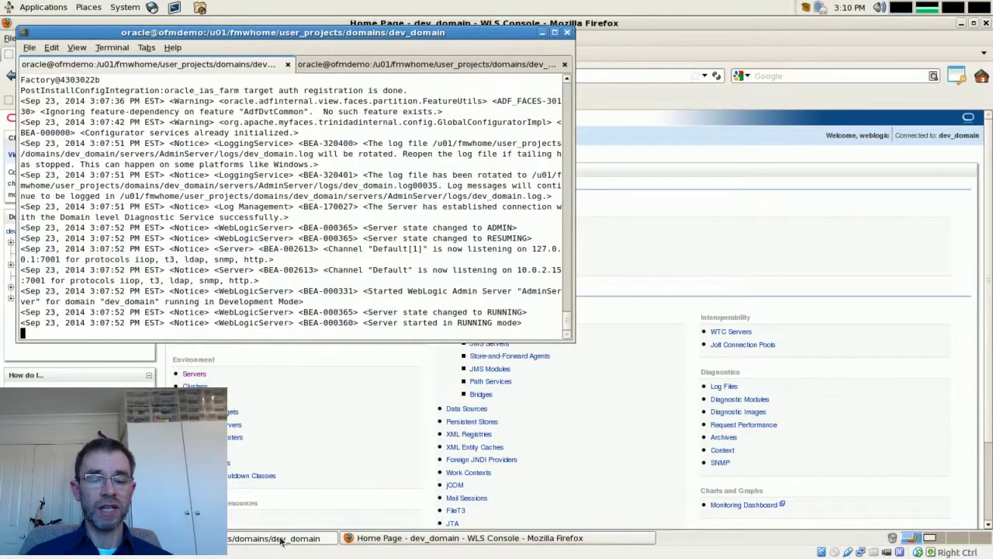
{"action": "left_click", "coordinate": [375, 65]}
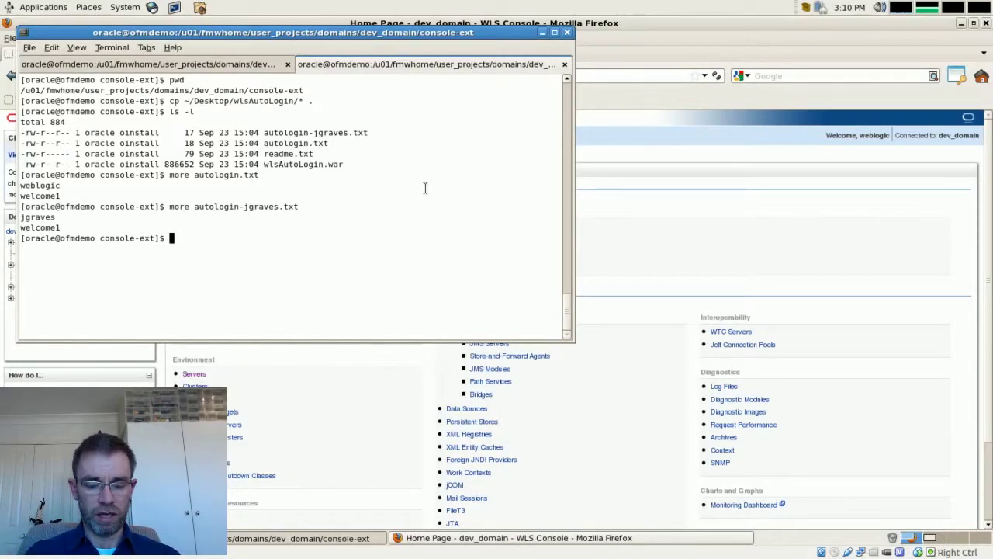
{"action": "type", "text": "pwd"}
{"action": "key", "text": "Return"}
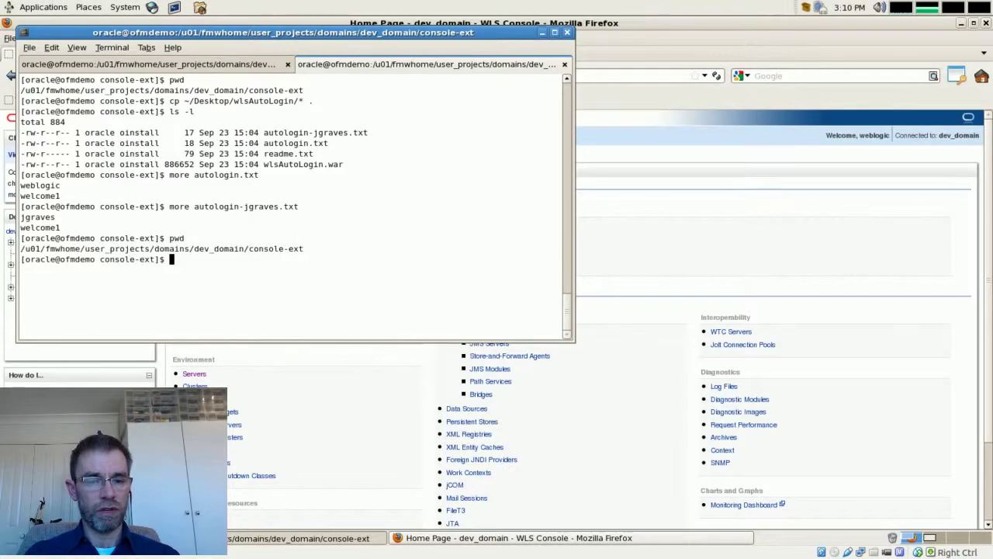
Go up three directories to user_projects, change to applications/dev_domain, and list its files with ls -l.
{"action": "type", "text": "cd ../../.."}
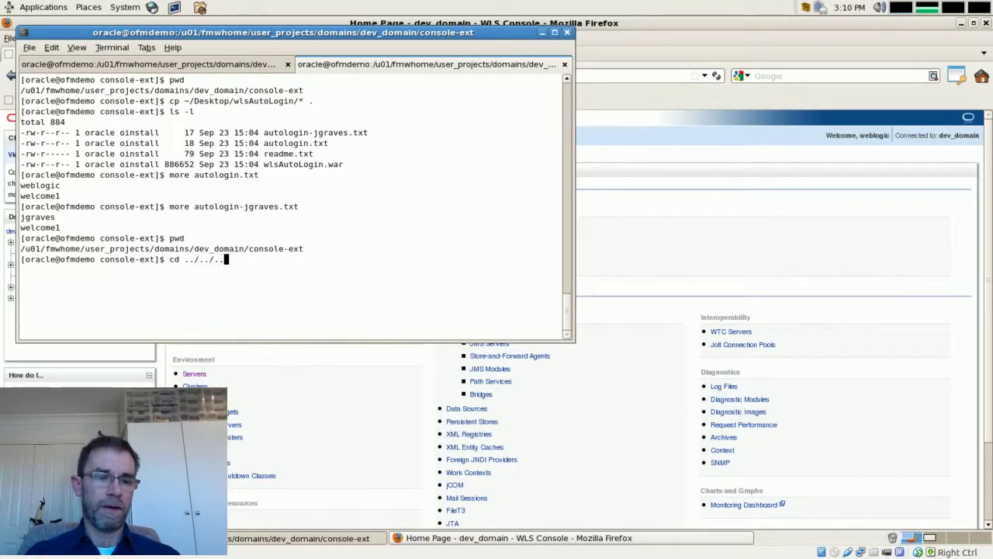
{"action": "key", "text": "Return"}
{"action": "type", "text": "cd applications/dev_domain/"}
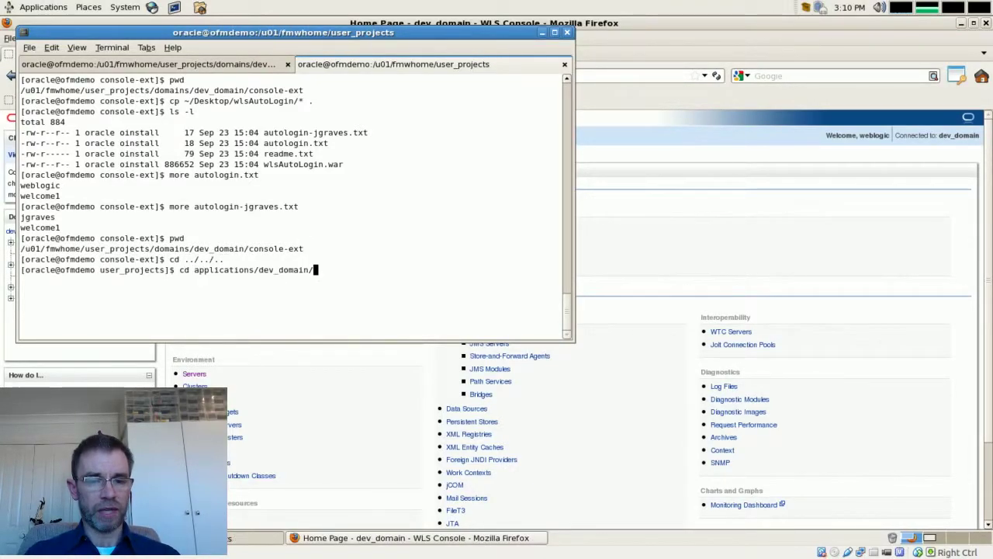
{"action": "key", "text": "Return"}
{"action": "type", "text": "ls -l"}
{"action": "key", "text": "Return"}
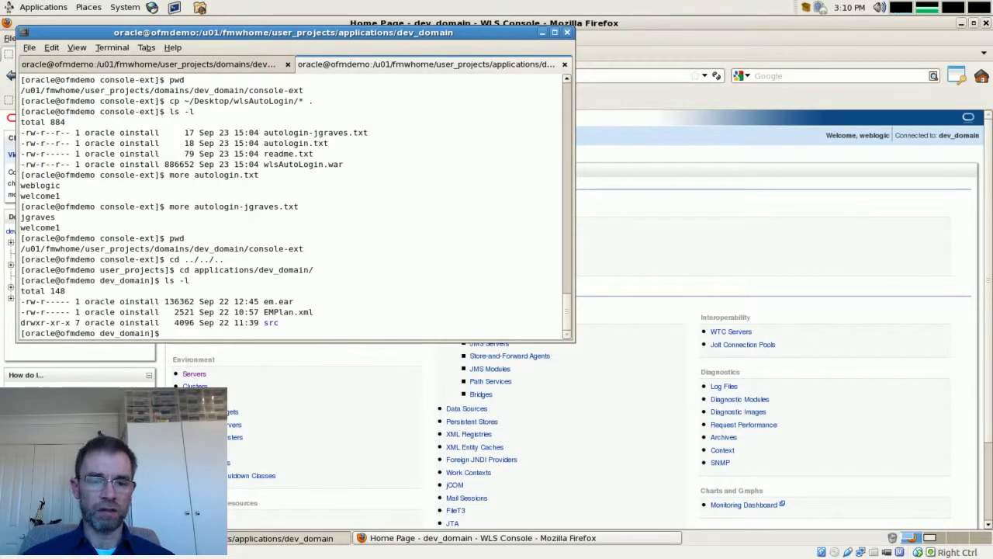
Print the working directory with pwd, and highlight the applications/dev_domain path and em.ear in the output.
{"action": "type", "text": "pwd"}
{"action": "key", "text": "Return"}
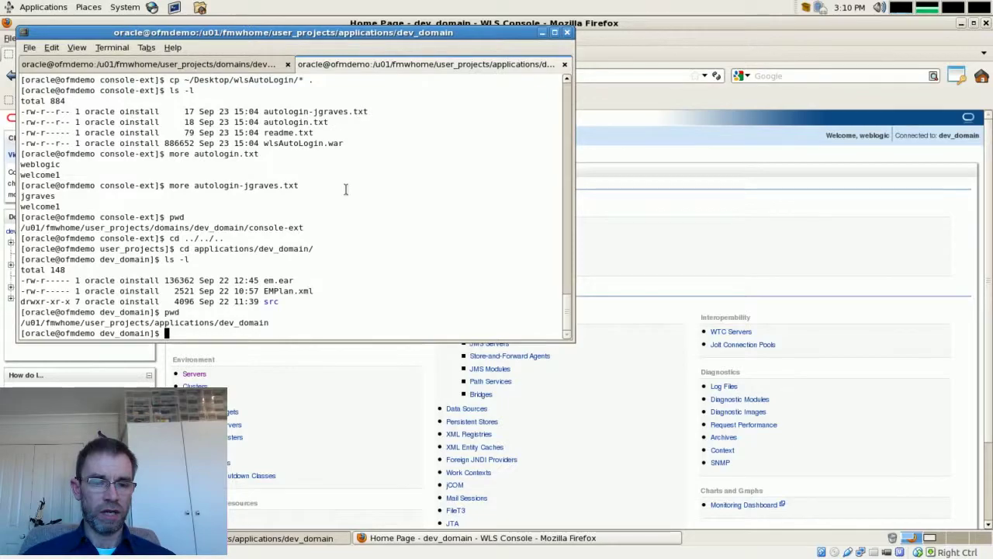
{"action": "double_click", "coordinate": [116, 322]}
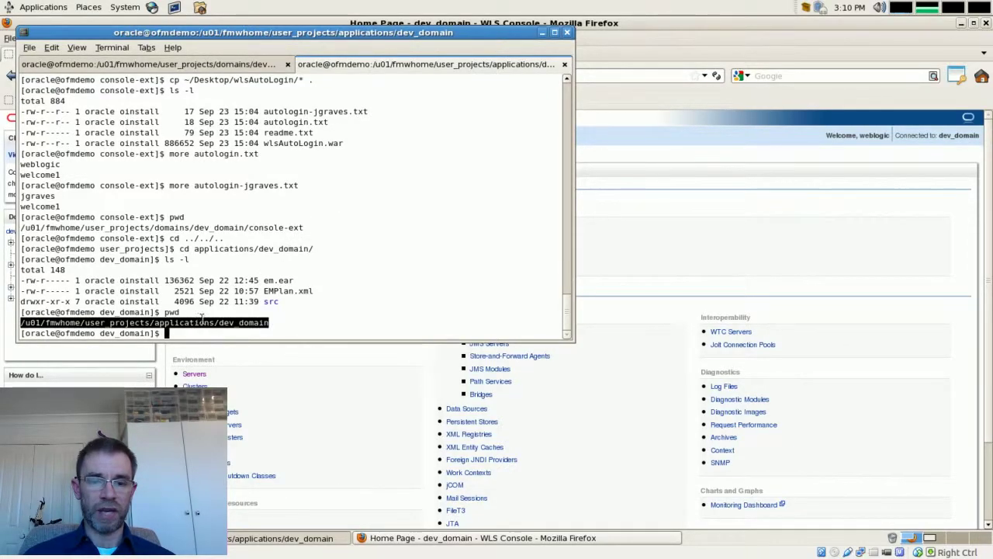
{"action": "left_click", "coordinate": [229, 326]}
{"action": "double_click", "coordinate": [284, 279]}
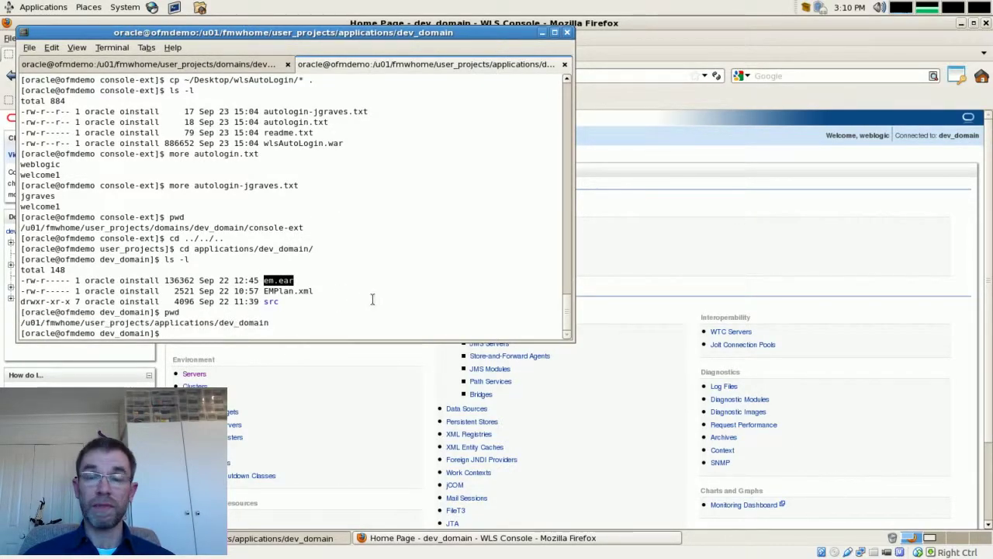
Display EMPlan.xml with the more command and highlight the SessionDescriptor cookieName variable's name.
{"action": "double_click", "coordinate": [281, 290]}
{"action": "key", "text": "ctrl+c"}
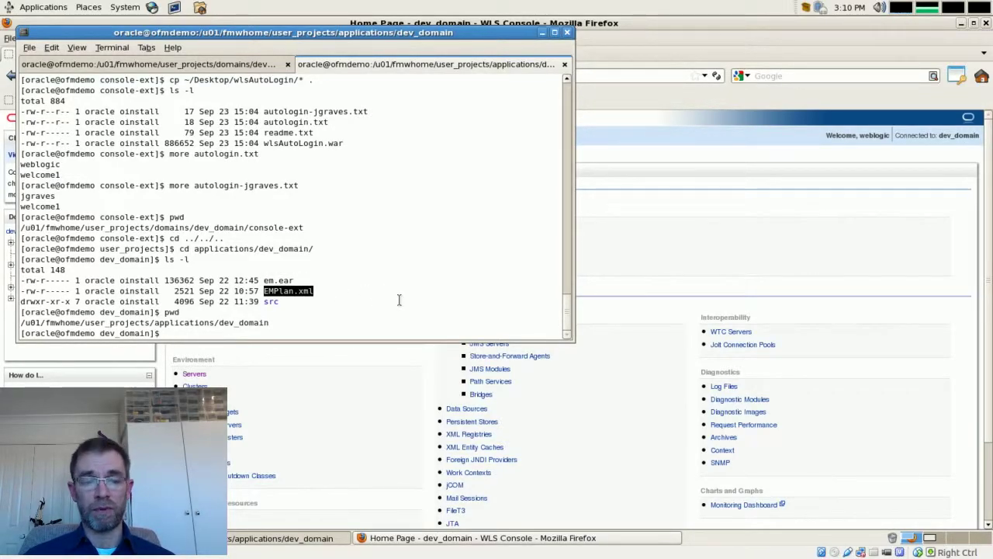
{"action": "type", "text": "more"}
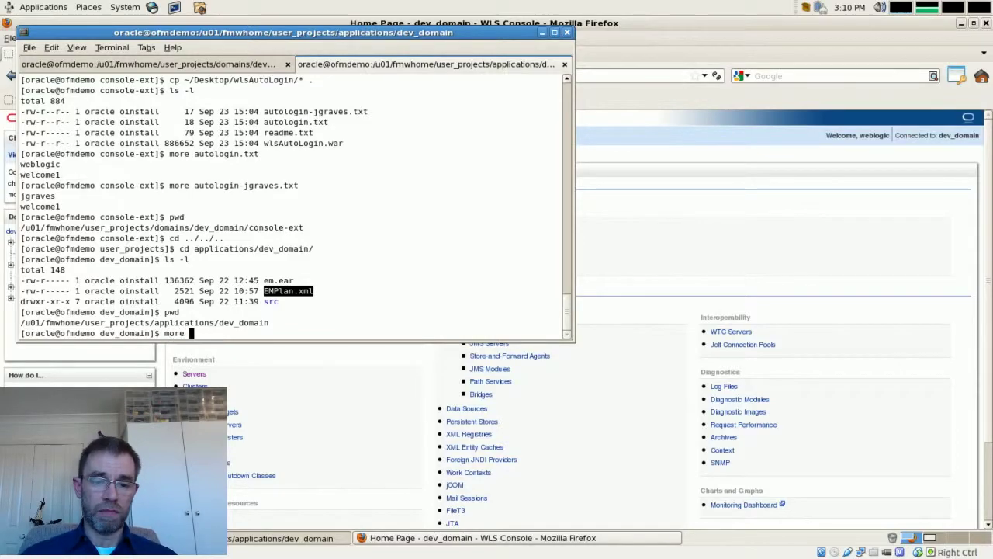
{"action": "middle_click", "coordinate": [381, 278]}
{"action": "key", "text": "Return"}
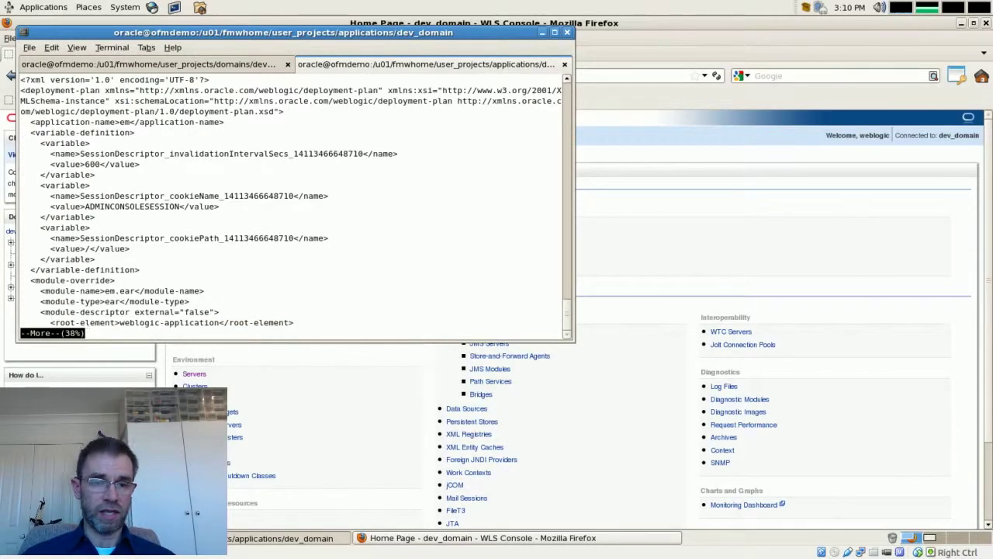
{"action": "double_click", "coordinate": [171, 196]}
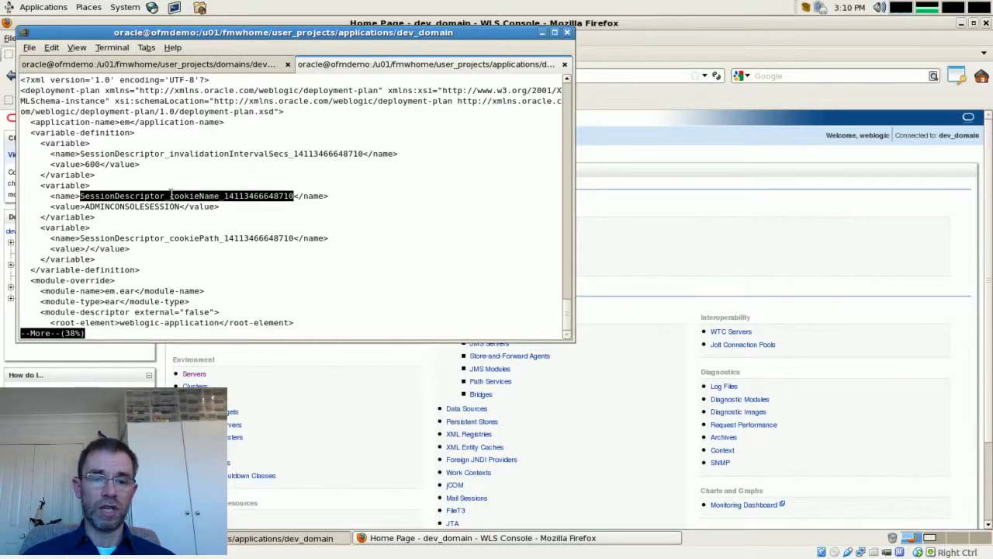
Highlight the SessionDescriptor cookiePath variable's name and the ADMINCONSOLESESSION cookie name value in EMPlan.xml.
{"action": "double_click", "coordinate": [193, 238]}
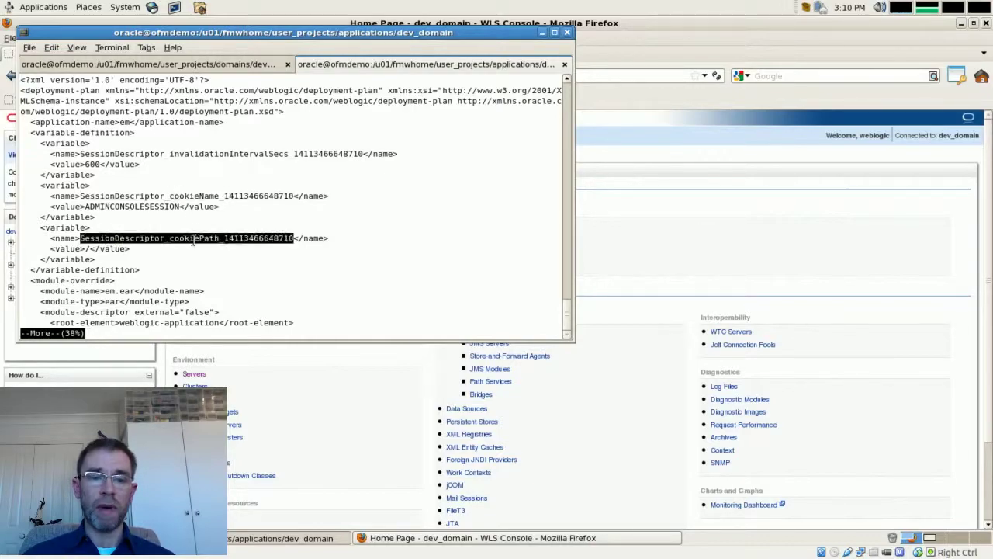
{"action": "double_click", "coordinate": [159, 207]}
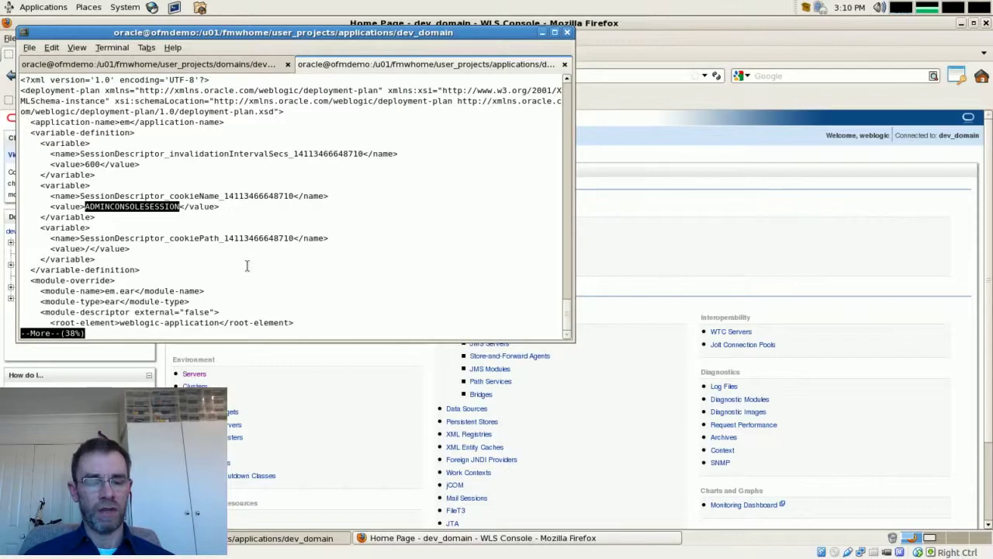
{"action": "left_click", "coordinate": [163, 215]}
Quit the EMPlan.xml listing and list the files in applications/dev_domain with ls -l.
{"action": "type", "text": "qls"}
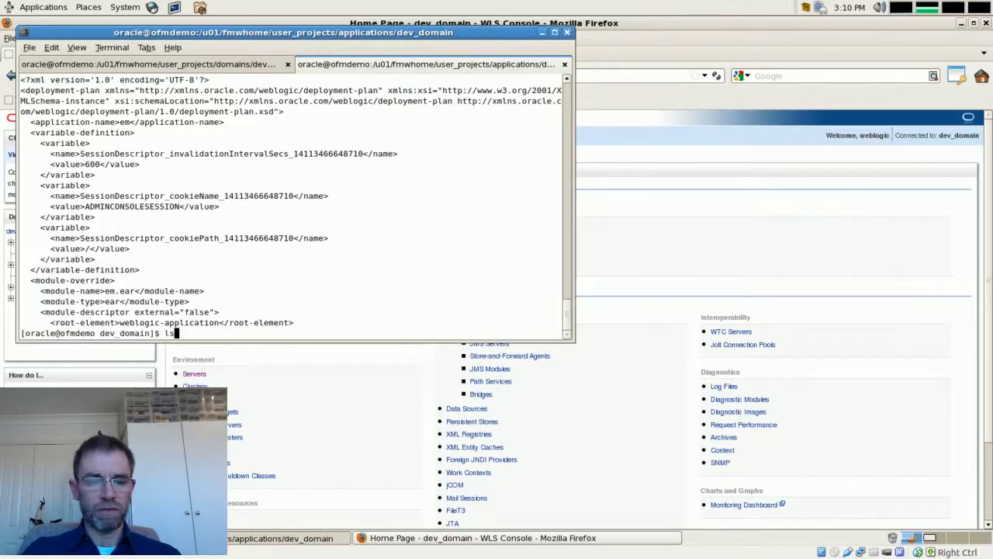
{"action": "type", "text": " -l"}
{"action": "key", "text": "Return"}
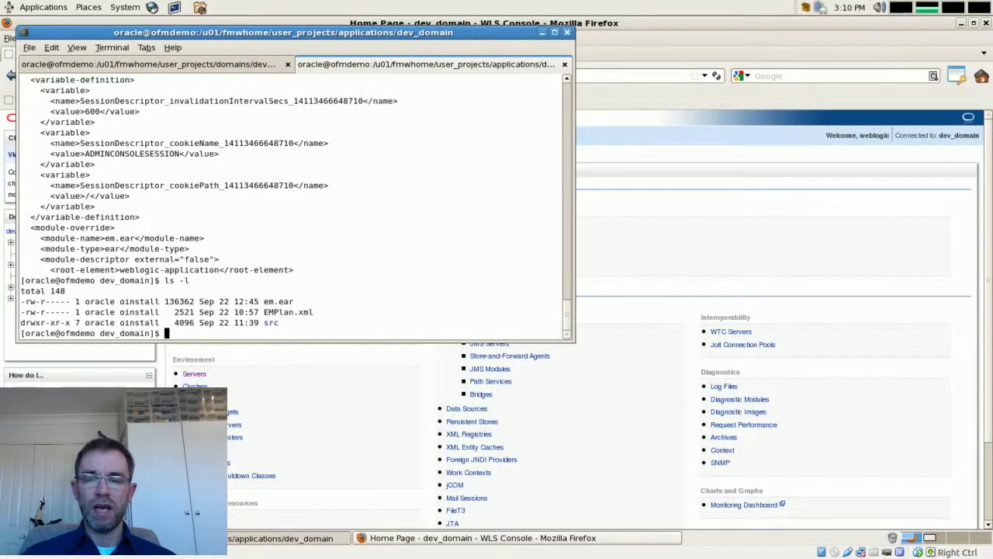
Switch to the WebLogic console in Firefox, select the em application in the domain's deployments, and start its update.
{"action": "left_click", "coordinate": [714, 276]}
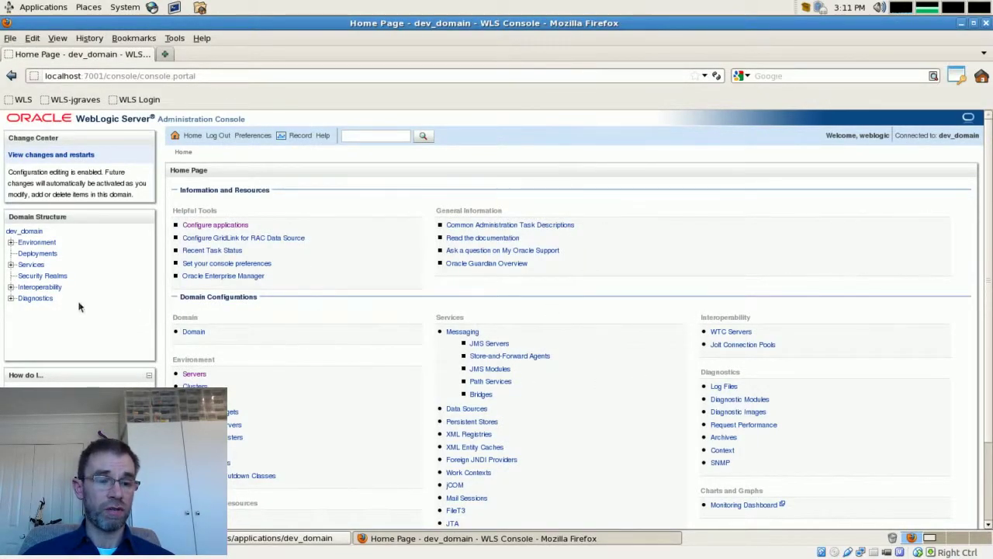
{"action": "left_click", "coordinate": [39, 276]}
{"action": "left_click", "coordinate": [37, 253]}
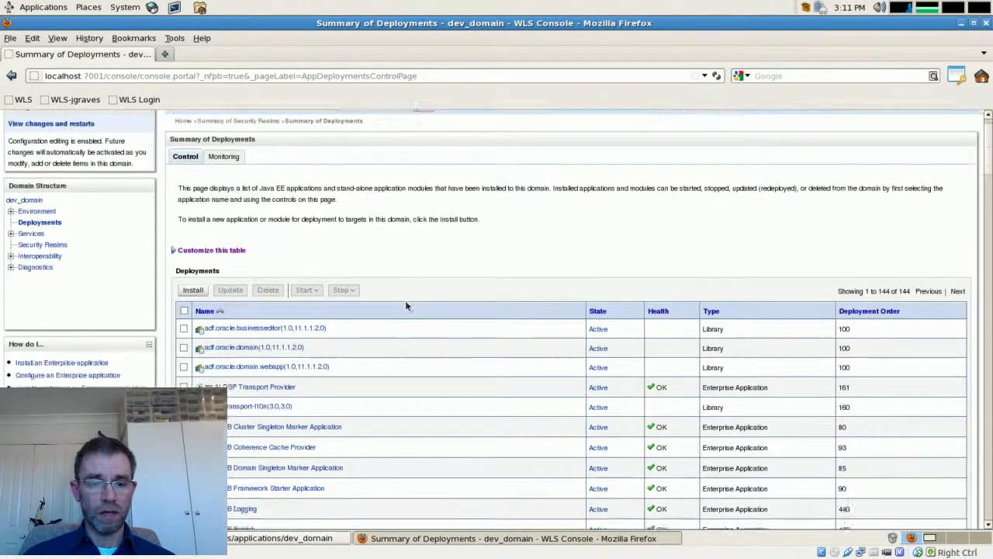
{"action": "scroll", "coordinate": [405, 300], "scroll_direction": "down", "scroll_amount": 6}
{"action": "scroll", "coordinate": [406, 303], "scroll_direction": "down", "scroll_amount": 8}
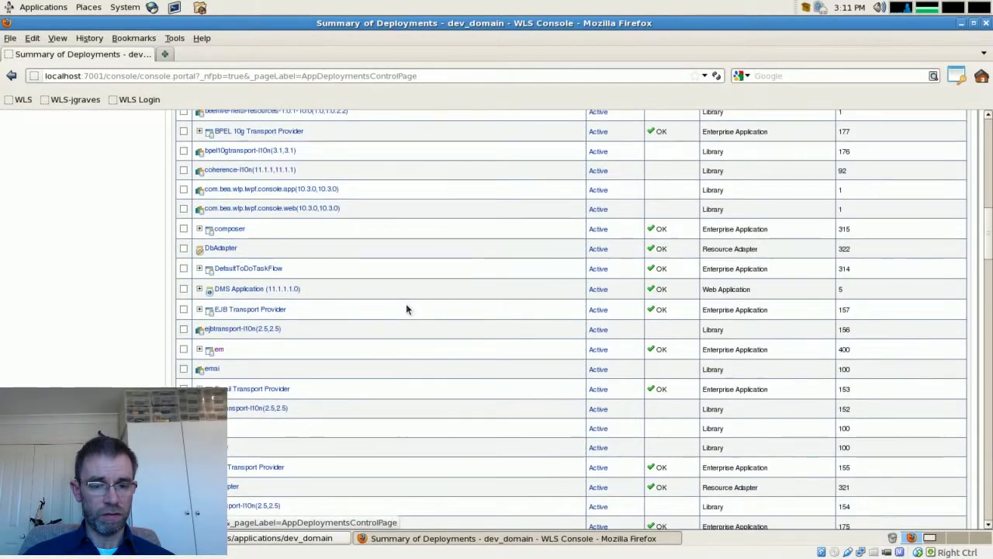
{"action": "scroll", "coordinate": [356, 359], "scroll_direction": "up", "scroll_amount": 15}
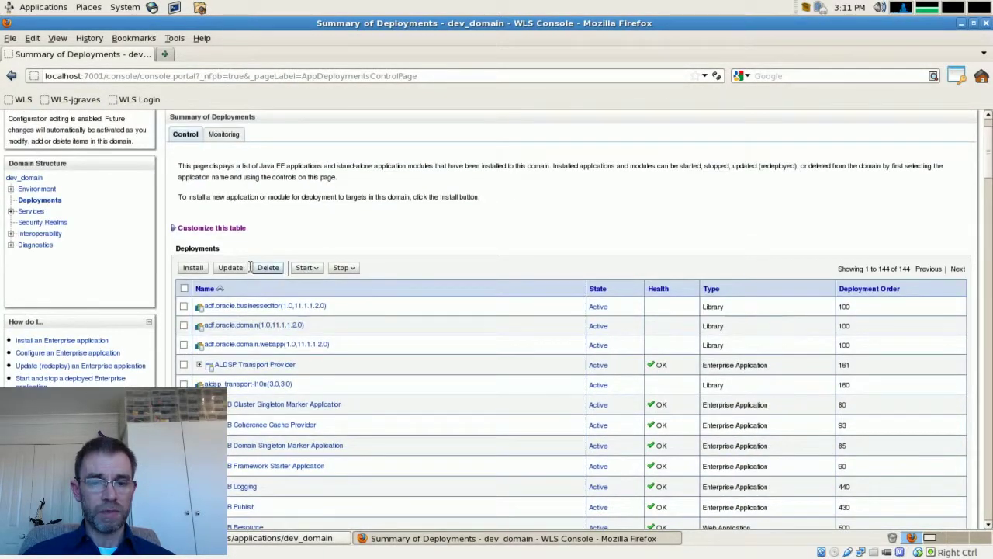
{"action": "left_click", "coordinate": [231, 267]}
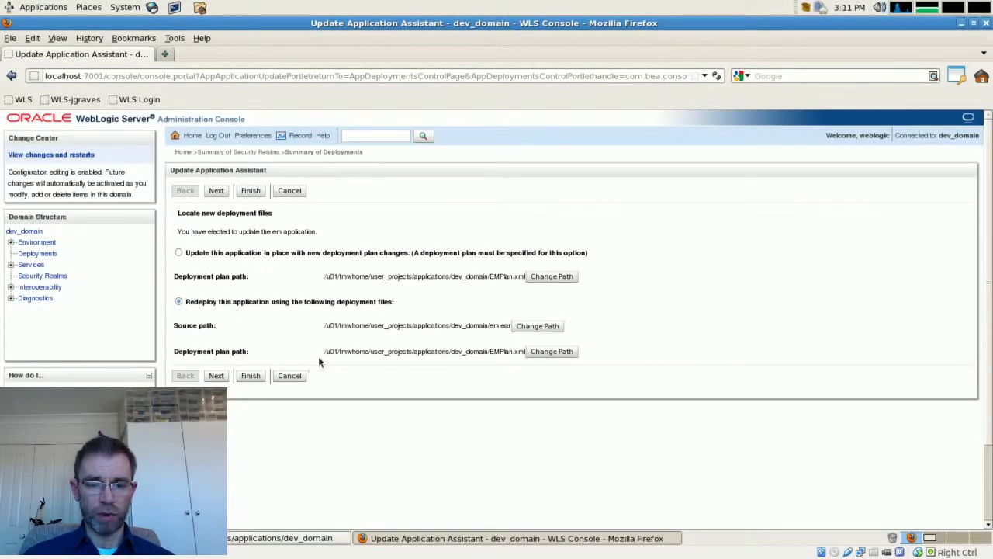
Highlight EMPlan.xml in the deployment plan path and redeploy the em application using em.ear and EMPlan.xml.
{"action": "left_click_drag", "start_coordinate": [322, 354], "coordinate": [525, 352]}
{"action": "double_click", "coordinate": [503, 352]}
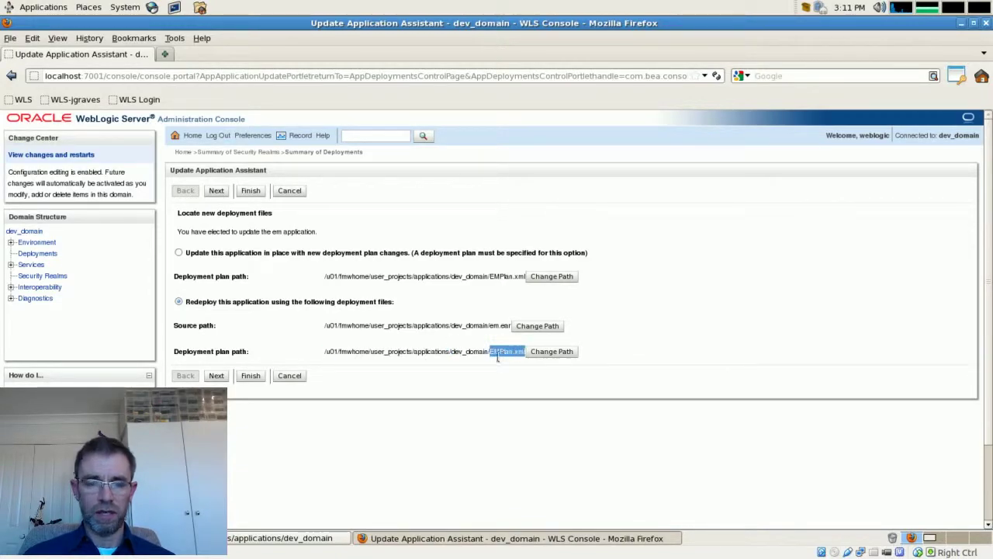
{"action": "left_click", "coordinate": [543, 369]}
{"action": "left_click", "coordinate": [217, 378]}
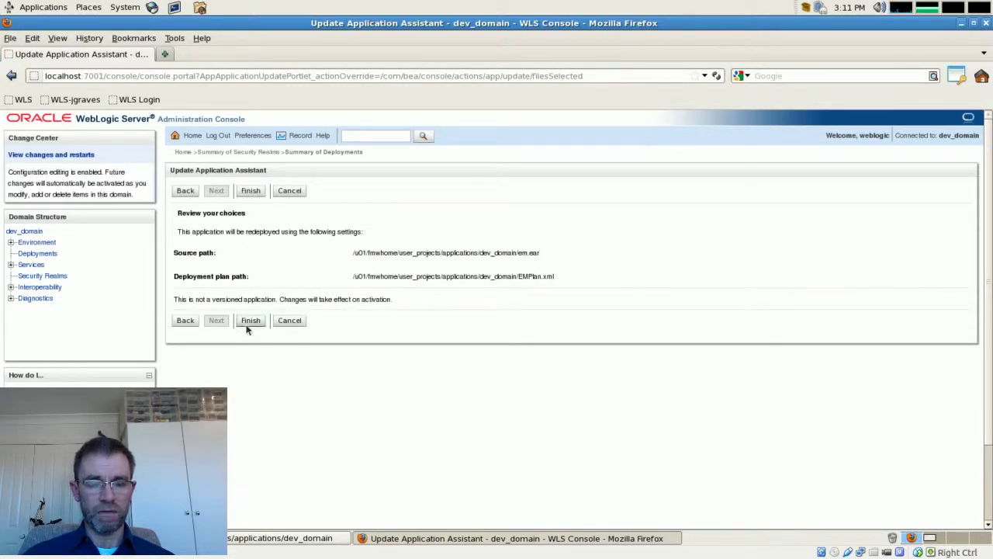
{"action": "left_click", "coordinate": [248, 324]}
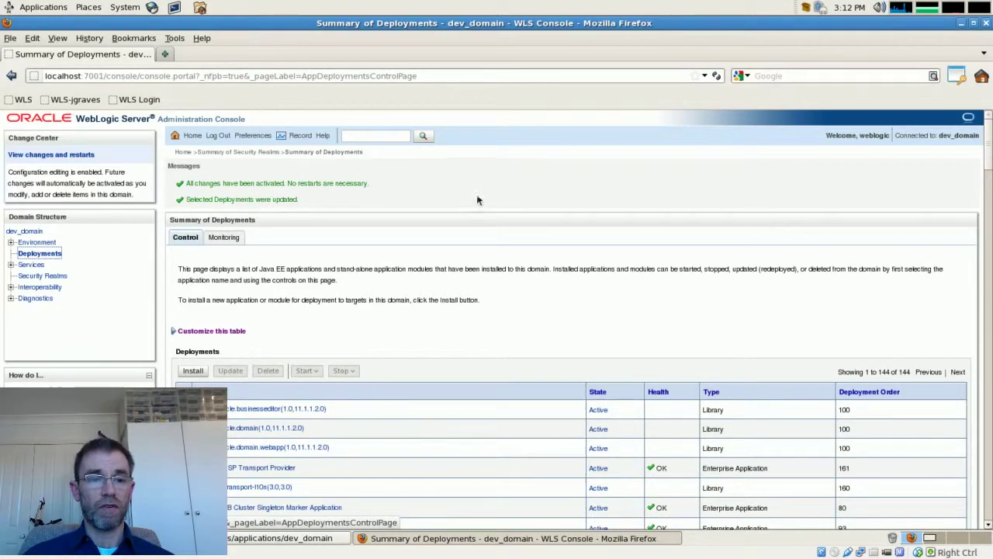
{"action": "left_click", "coordinate": [165, 54]}
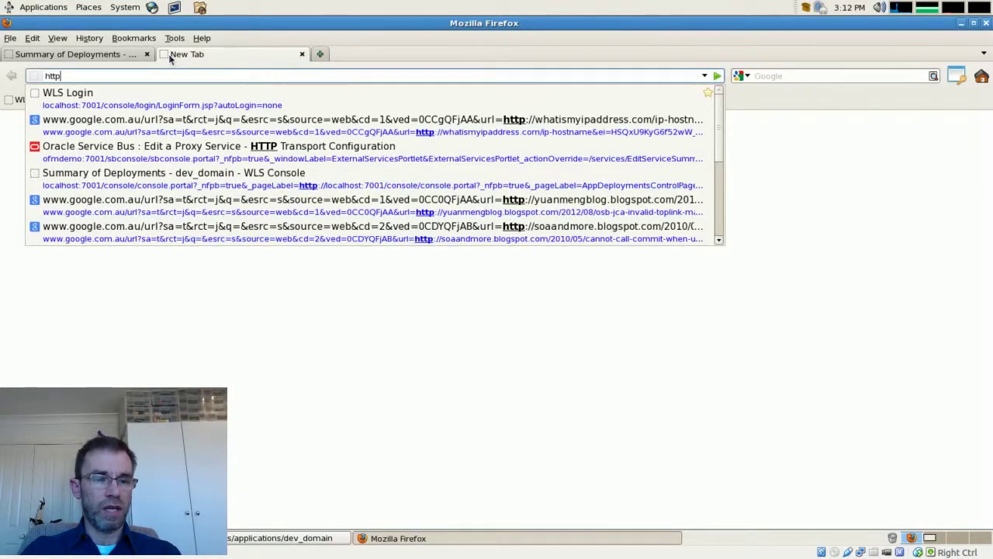
{"action": "type", "text": "://"}
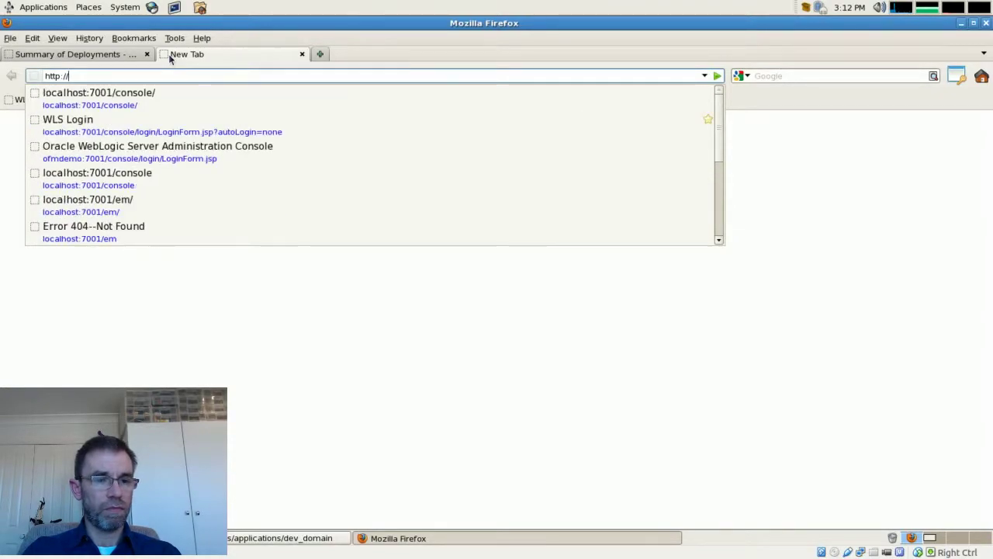
{"action": "key", "text": "BackSpace"}
{"action": "key", "text": "BackSpace"}
{"action": "key", "text": "BackSpace"}
{"action": "key", "text": "Escape"}
{"action": "type", "text": ":/"}
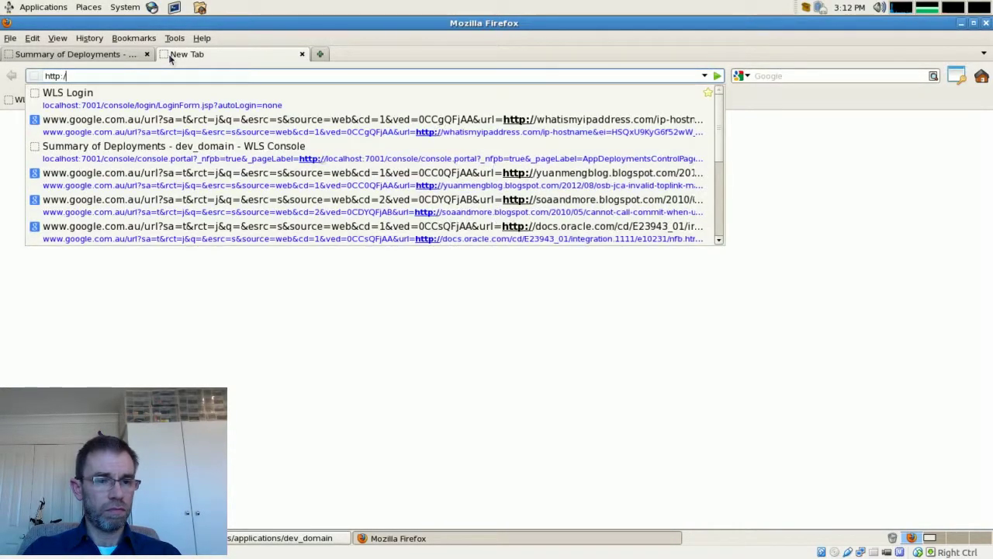
{"action": "type", "text": "/localhost:700"}
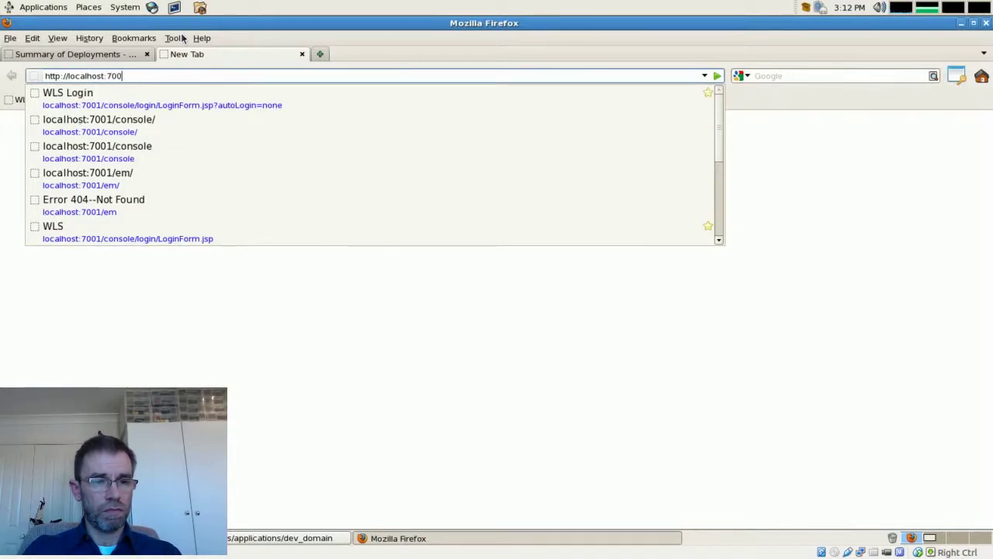
{"action": "type", "text": "1"}
{"action": "key", "text": "Return"}
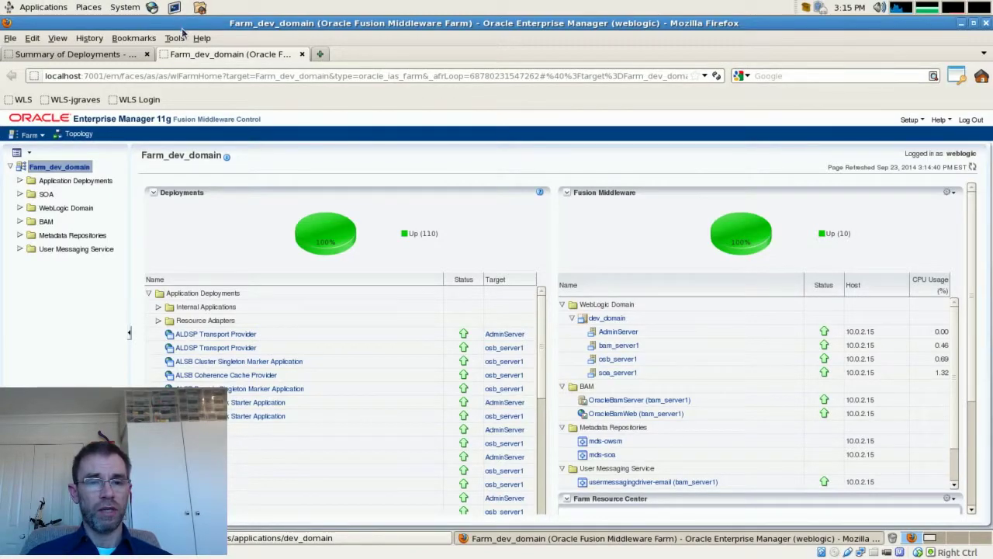
Close the browser with both of its tabs and start a fresh Firefox session.
{"action": "left_click", "coordinate": [986, 22]}
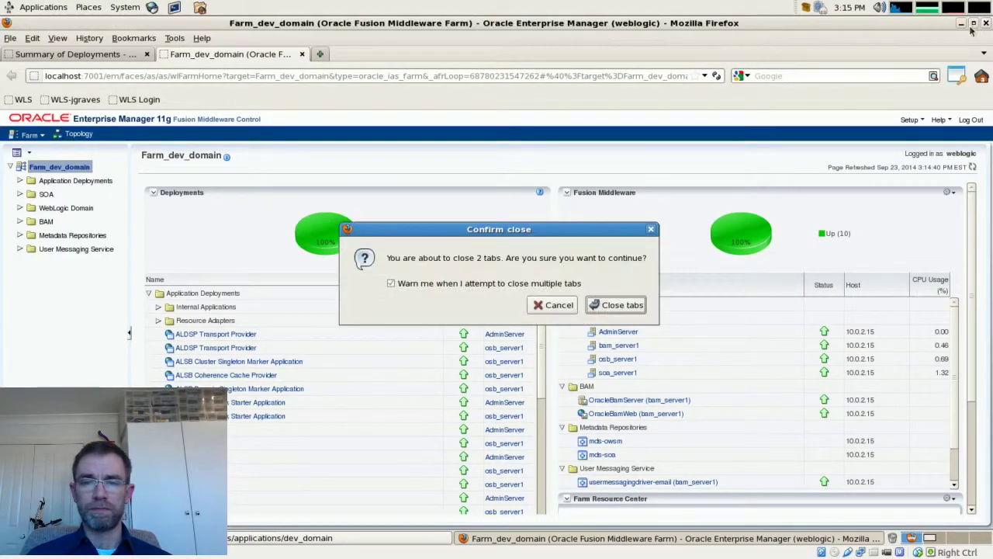
{"action": "left_click", "coordinate": [588, 306]}
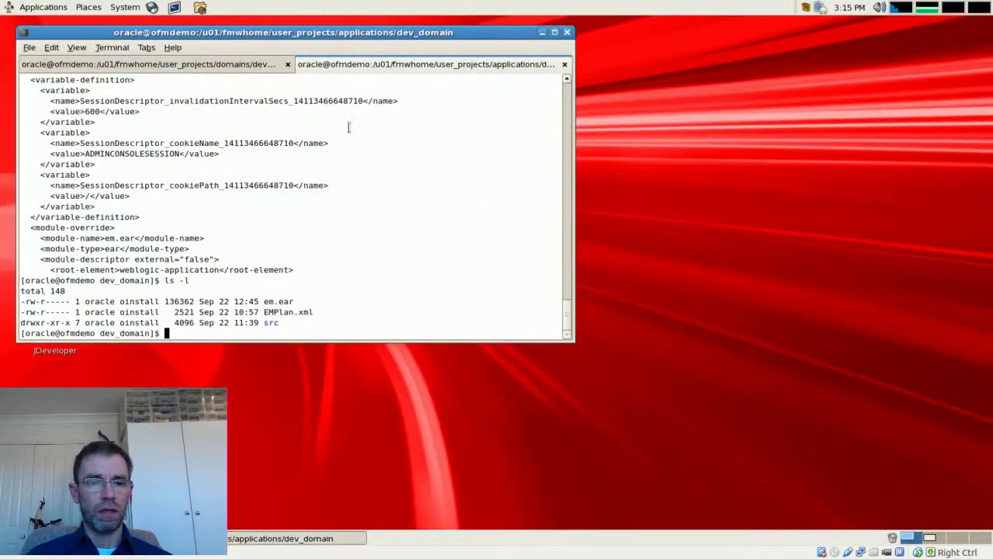
{"action": "left_click", "coordinate": [153, 8]}
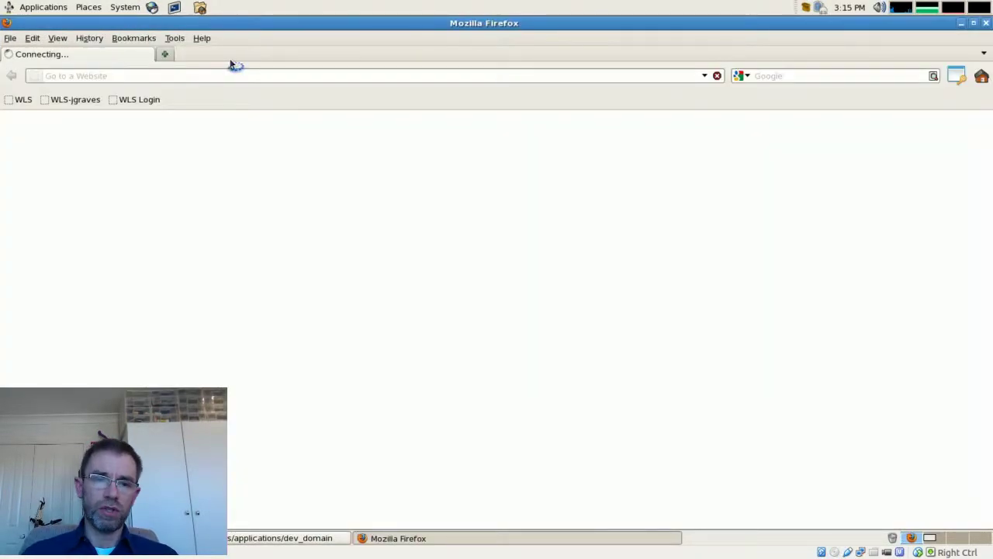
{"action": "left_click", "coordinate": [270, 75]}
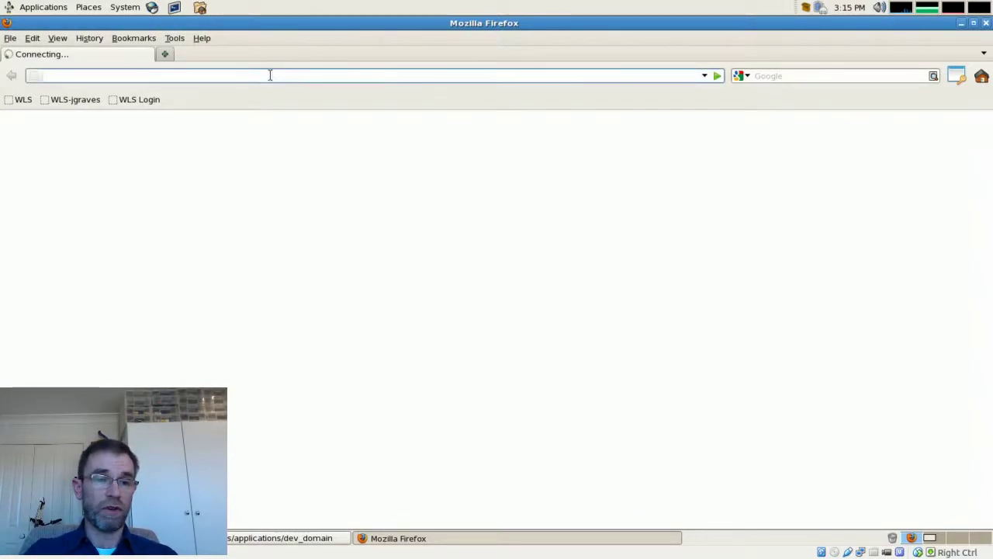
{"action": "type", "text": "http://loca"}
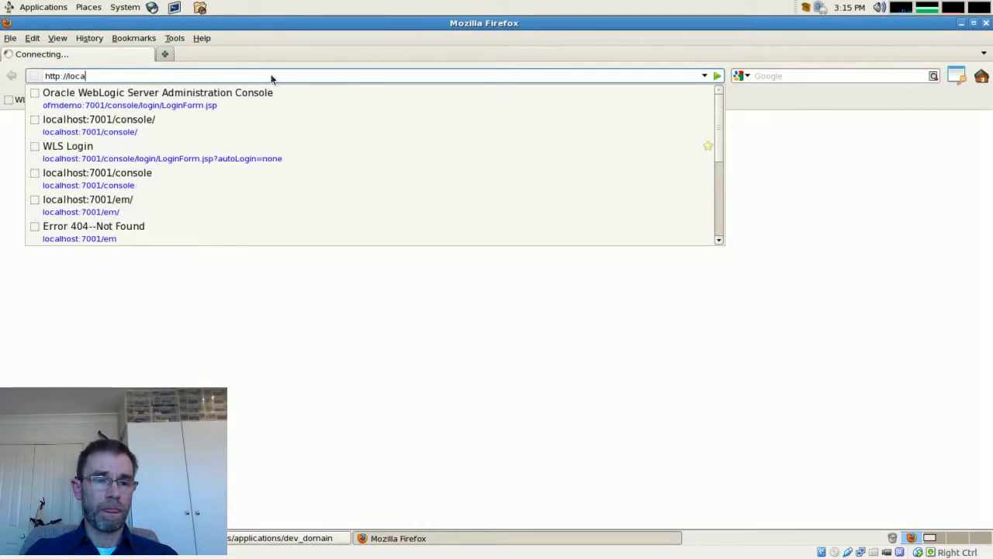
{"action": "type", "text": "lh"}
{"action": "key", "text": "BackSpace"}
{"action": "key", "text": "BackSpace"}
{"action": "key", "text": "BackSpace"}
{"action": "key", "text": "BackSpace"}
{"action": "type", "text": "calhost:7001/"}
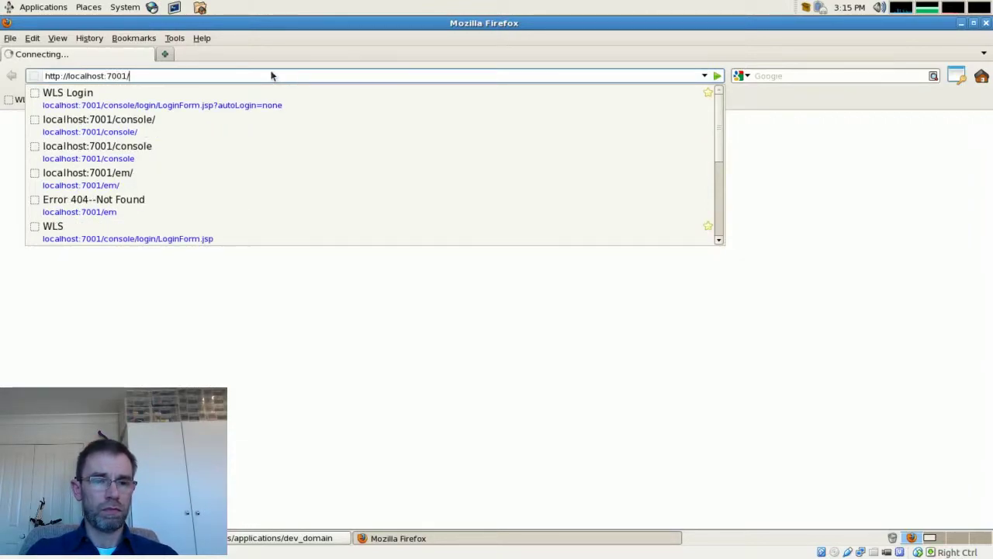
{"action": "type", "text": "em"}
{"action": "key", "text": "Return"}
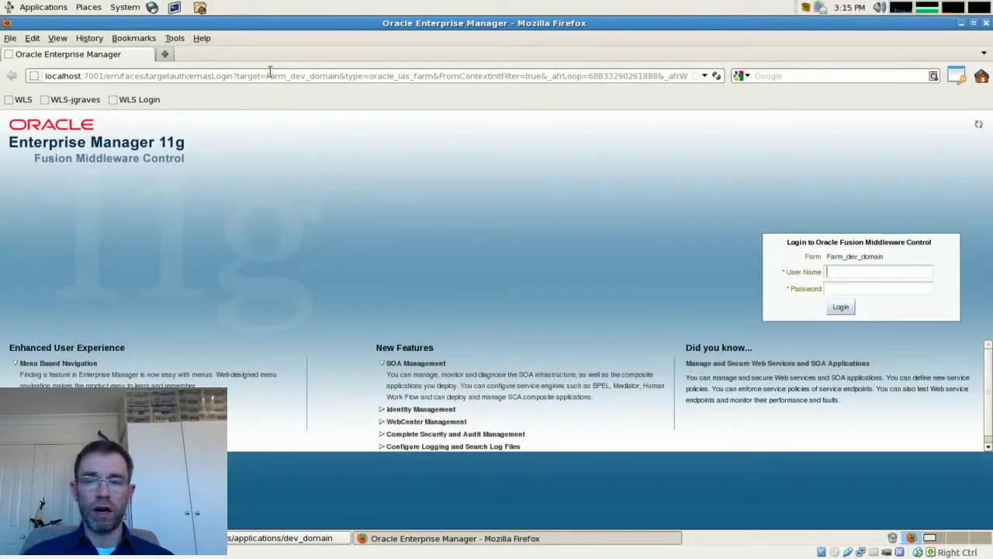
{"action": "left_click", "coordinate": [166, 55]}
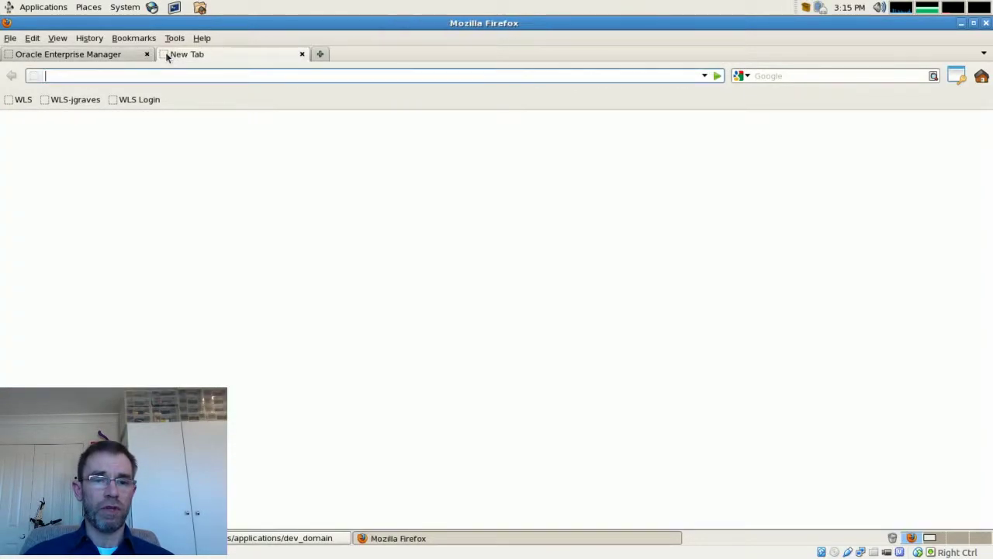
{"action": "left_click", "coordinate": [21, 103]}
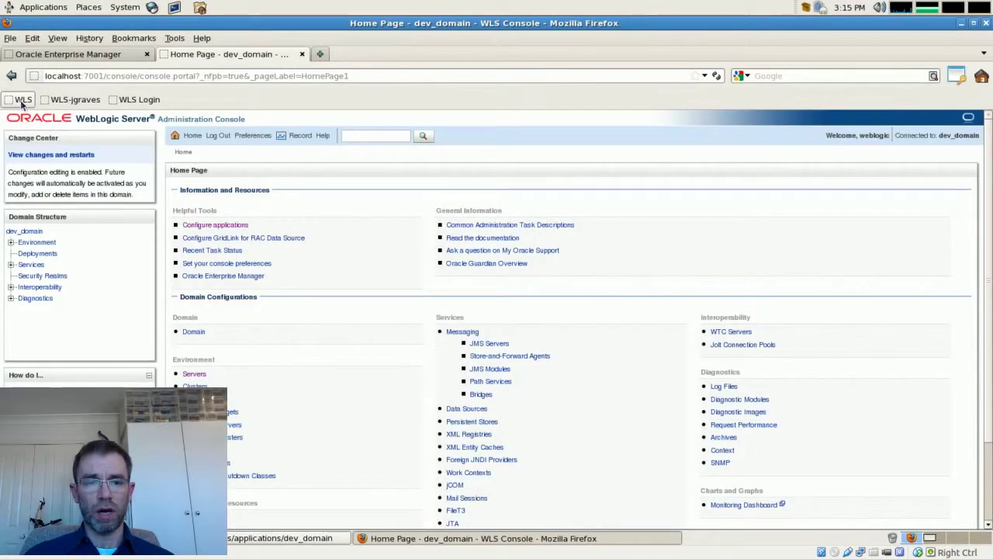
{"action": "left_click", "coordinate": [319, 54]}
{"action": "type", "text": "http://l"}
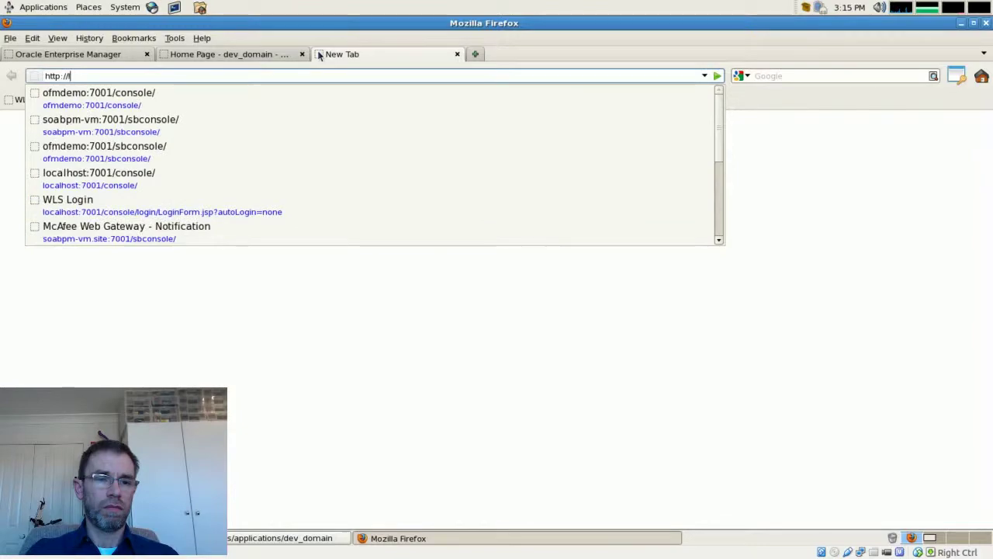
{"action": "type", "text": "ocalhost:7001/em"}
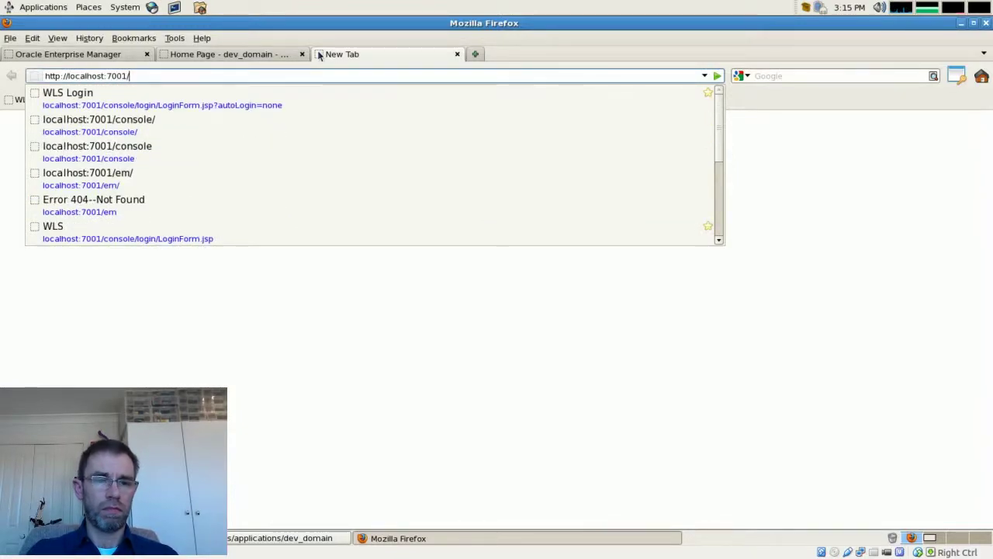
{"action": "key", "text": "Return"}
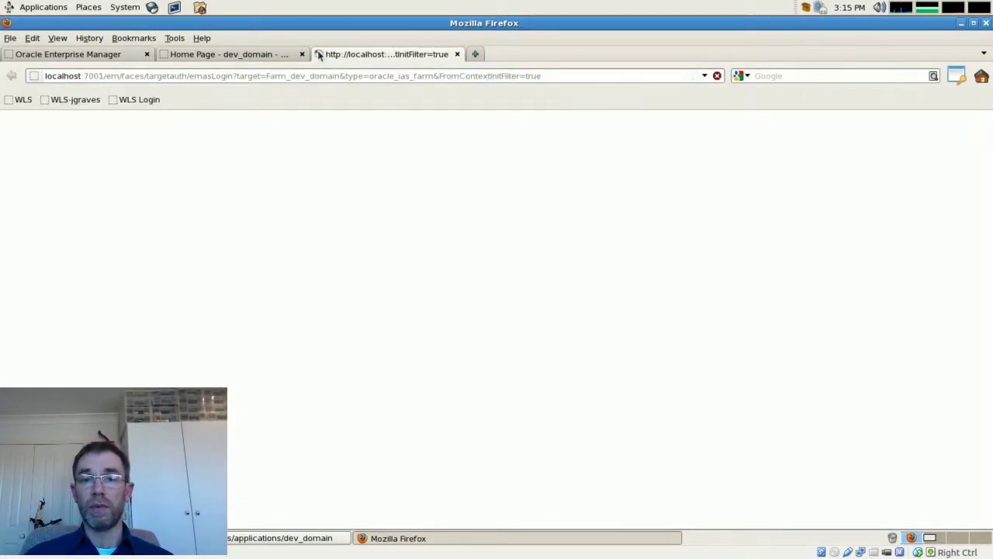